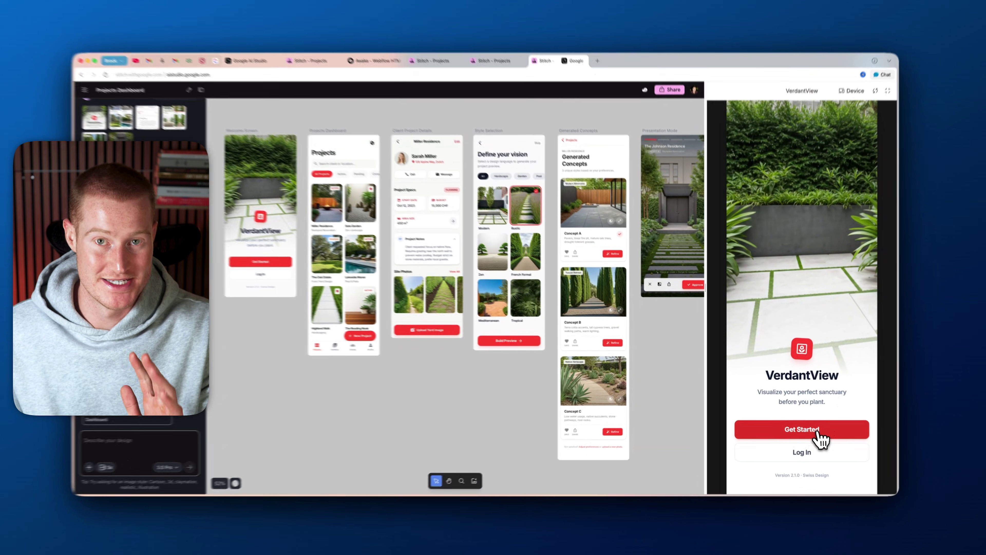
# Open the Projects screen in the app preview and dismiss the Google Cloud deploy dialog
pyautogui.click(811, 429)
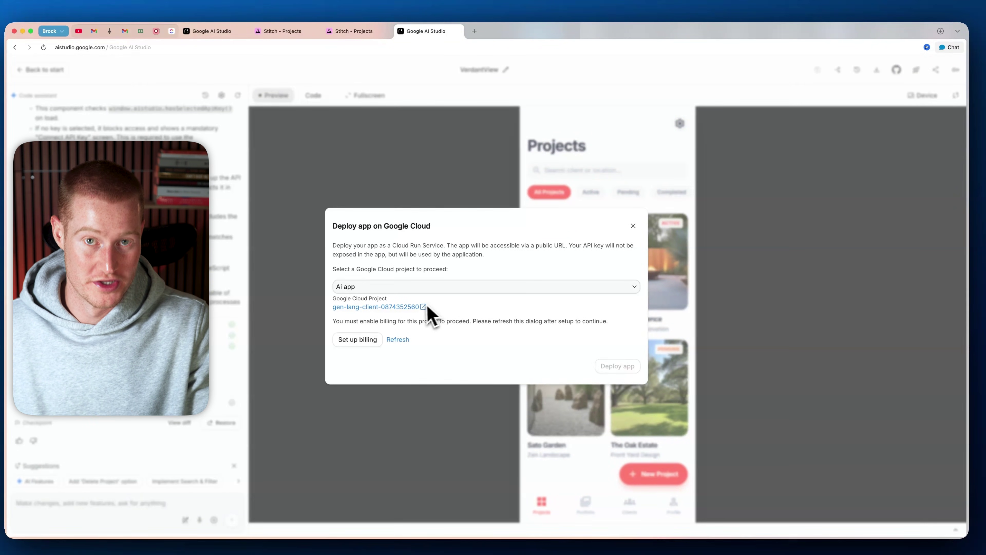
pyautogui.click(633, 227)
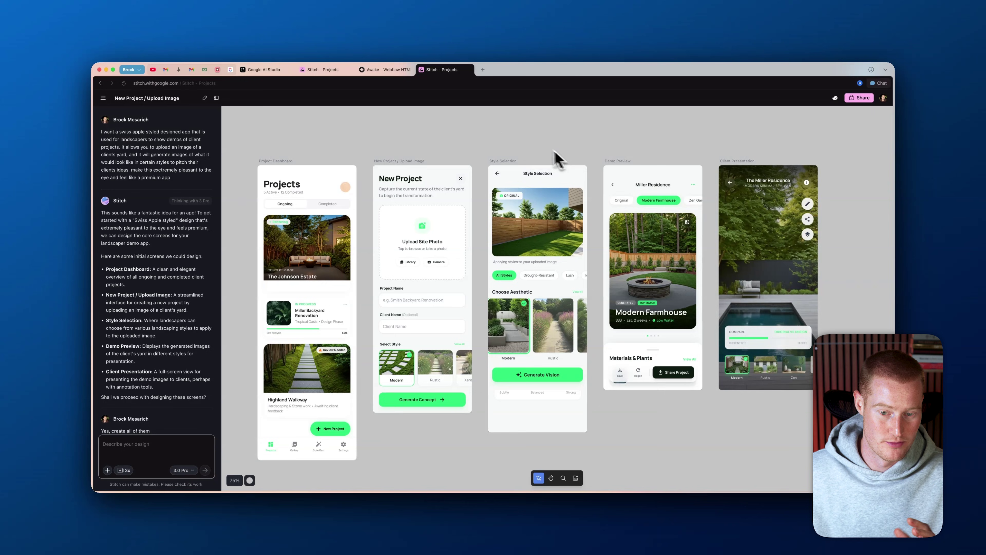
# Inspect the generated Project Dashboard screen on the canvas
pyautogui.scroll(-2, 543, 154)
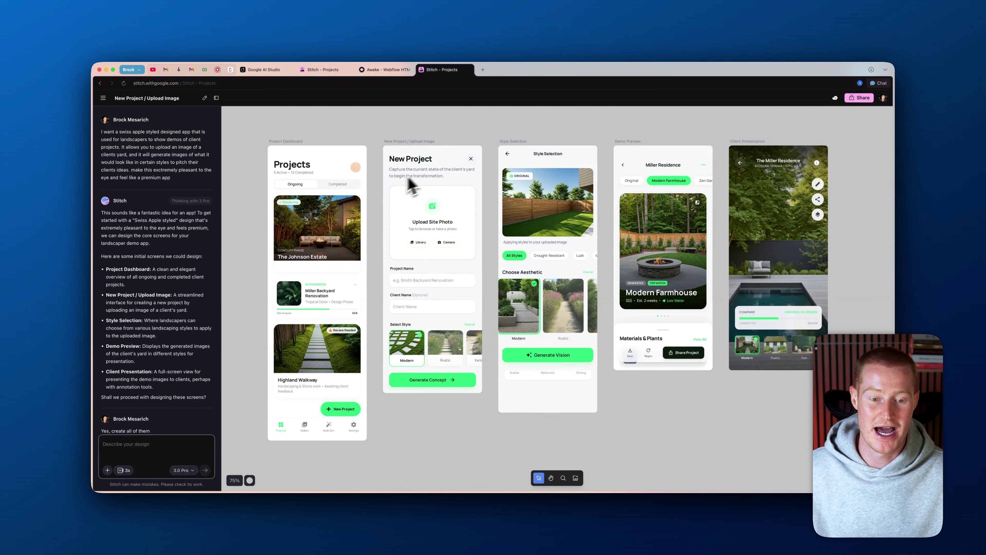
pyautogui.click(352, 214)
pyautogui.scroll(3, 354, 215)
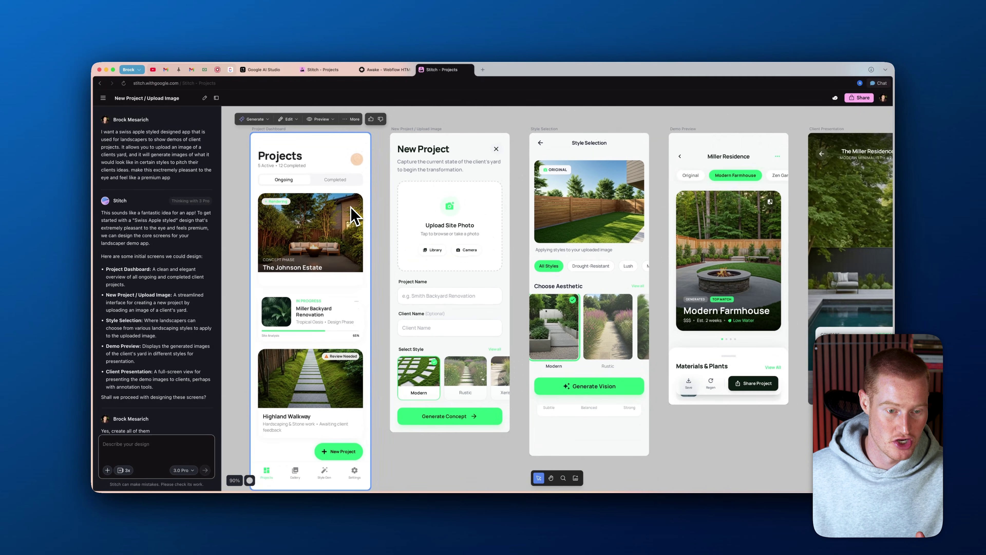
pyautogui.hscroll(-1, 354, 215)
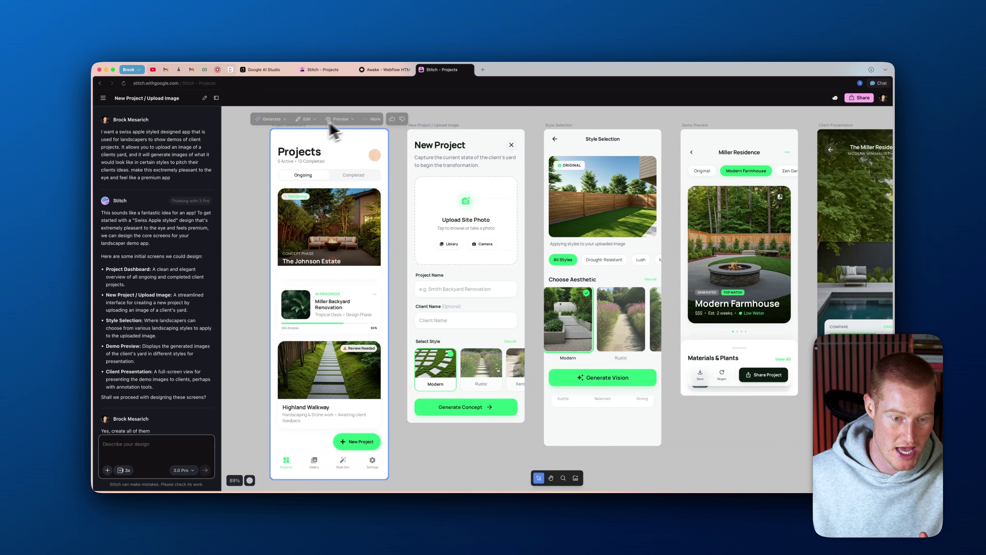
pyautogui.scroll(-2, 309, 205)
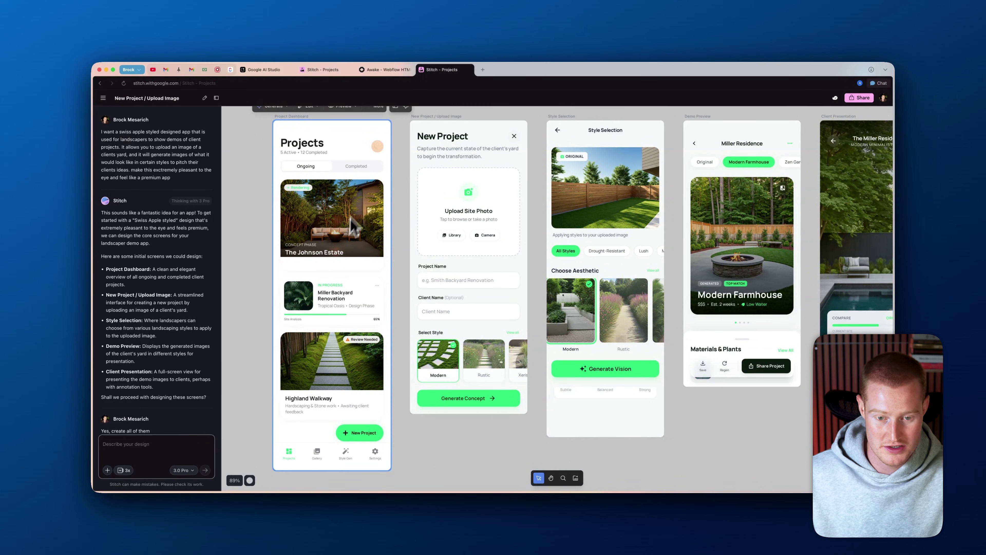
# Review the New Project / Upload Image and Style Selection screens, then start a new browser tab
pyautogui.click(471, 185)
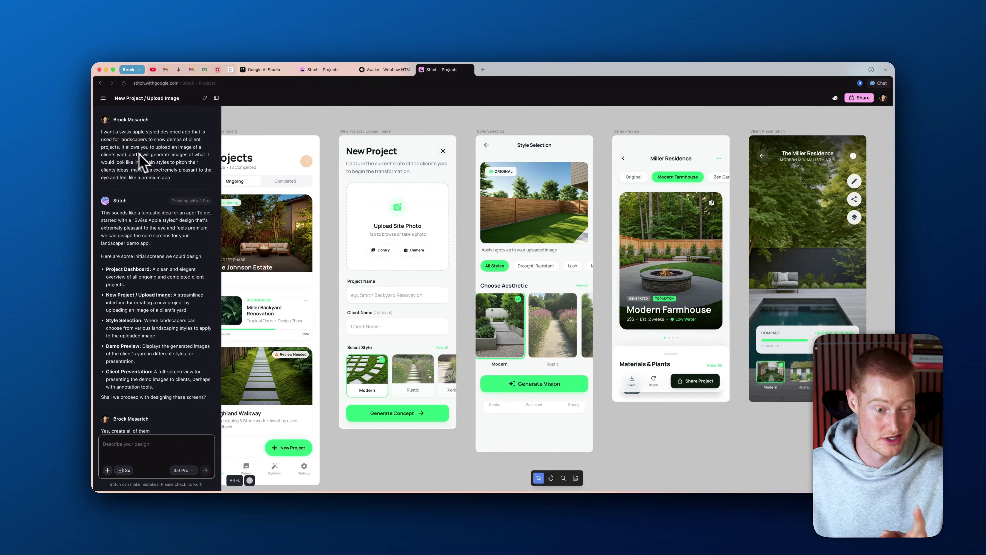
pyautogui.scroll(-3, 171, 182)
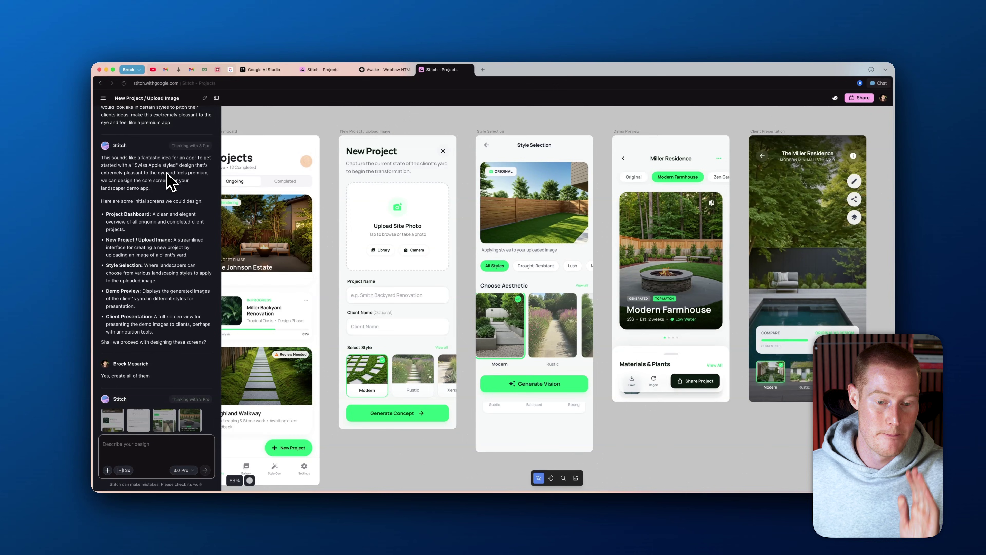
pyautogui.click(541, 165)
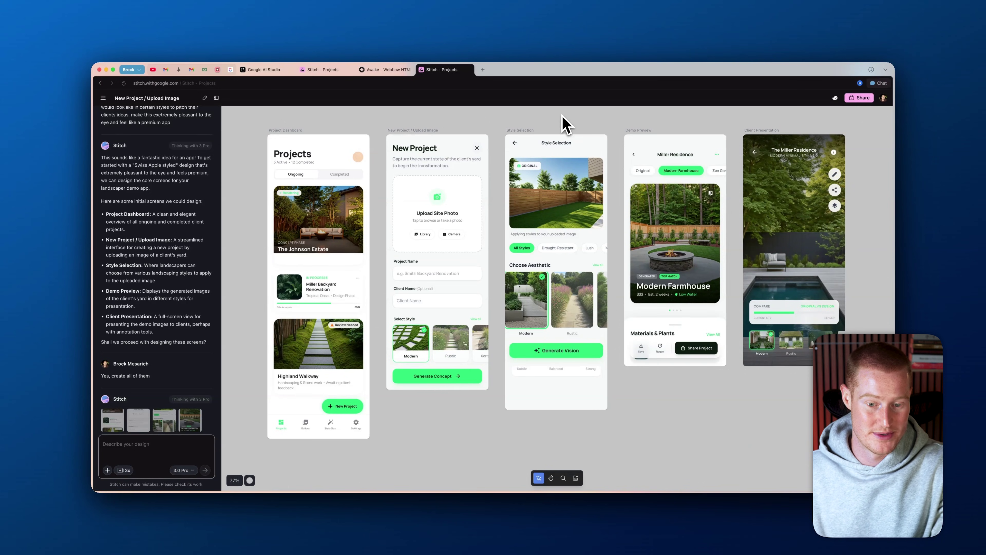
pyautogui.hscroll(2, 394, 134)
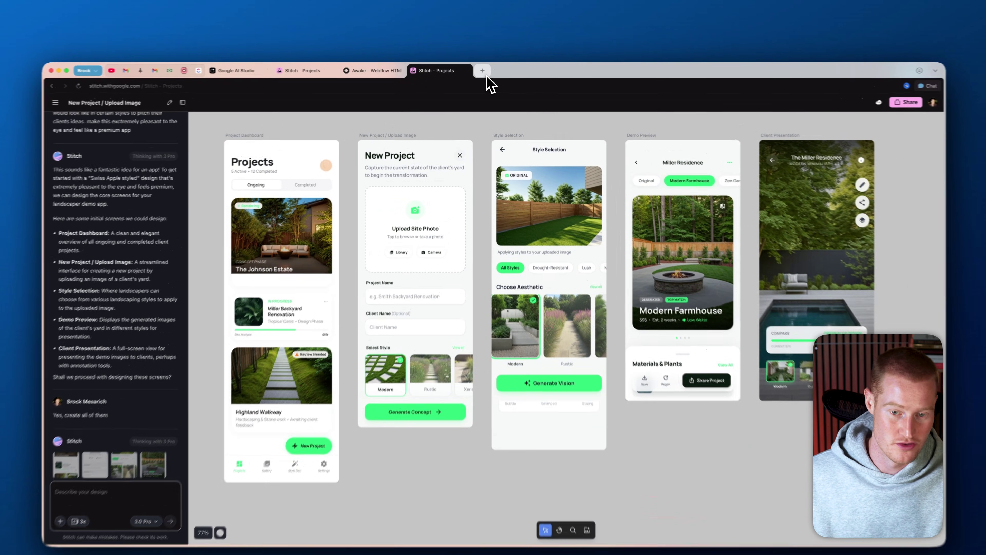
pyautogui.click(483, 69)
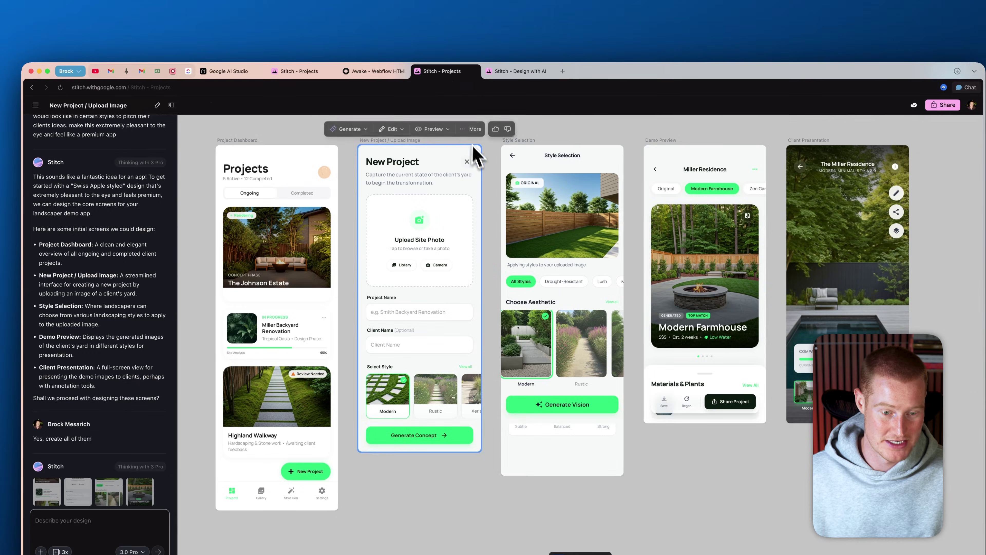
# Return to the Stitch start page and set the new design type to Web
pyautogui.click(336, 242)
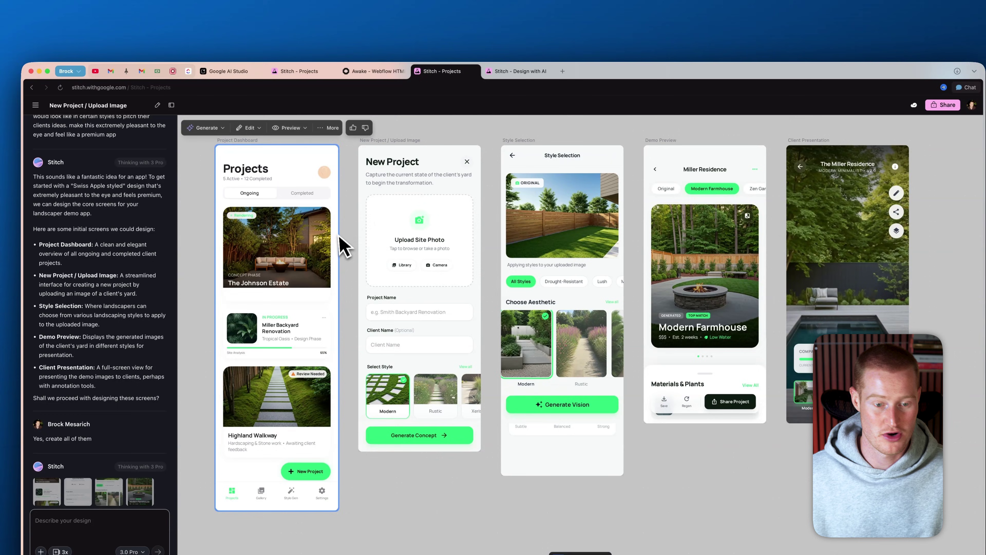
pyautogui.hscroll(-2, 315, 281)
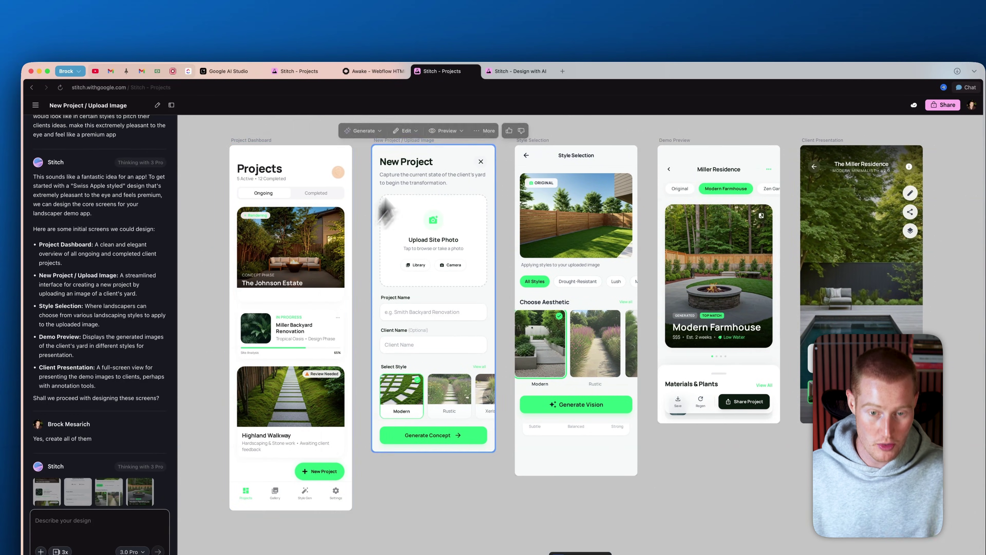
pyautogui.click(504, 73)
pyautogui.click(607, 300)
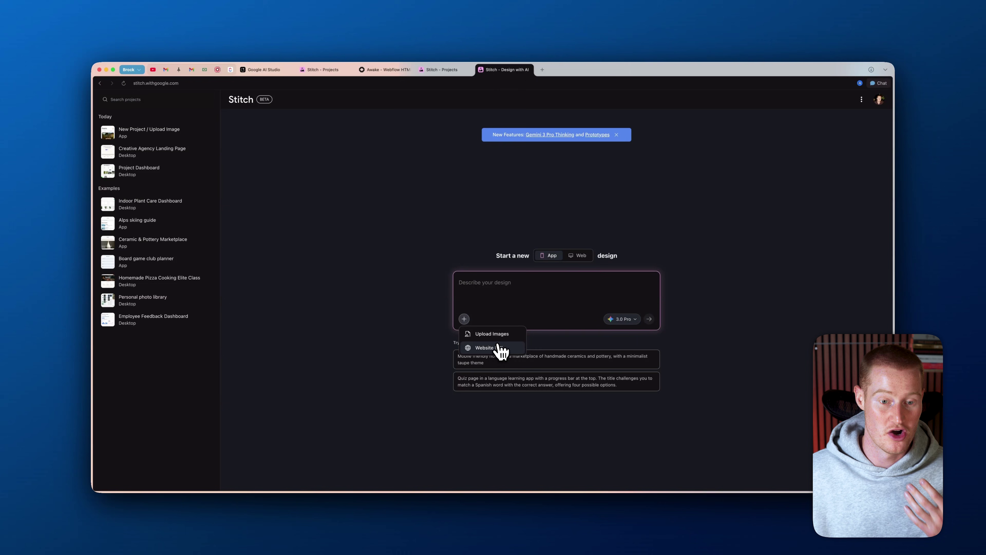
# Scroll through the original Awake agency site, then the Stitch landing page replica
pyautogui.click(384, 69)
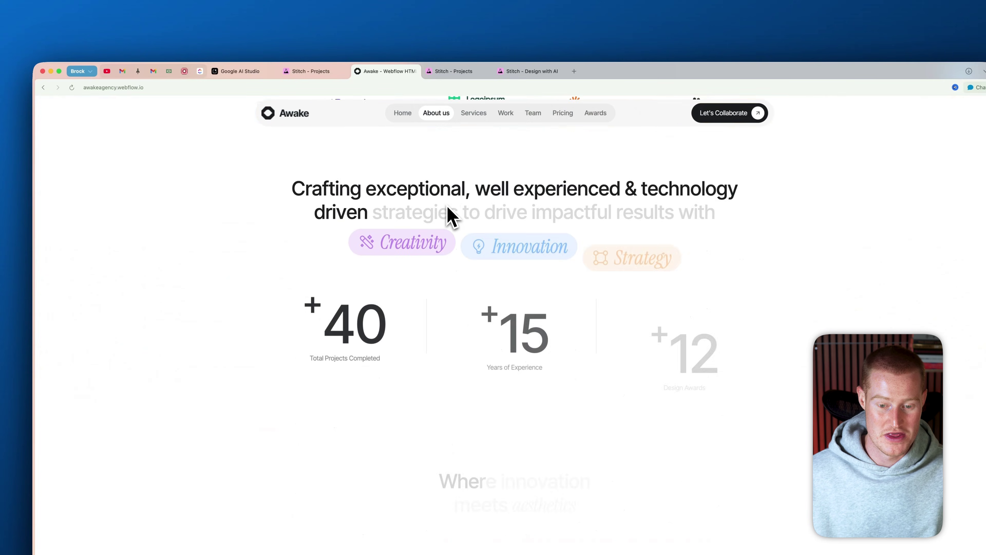
pyautogui.scroll(-10, 441, 198)
pyautogui.scroll(-3, 441, 190)
pyautogui.scroll(15, 440, 190)
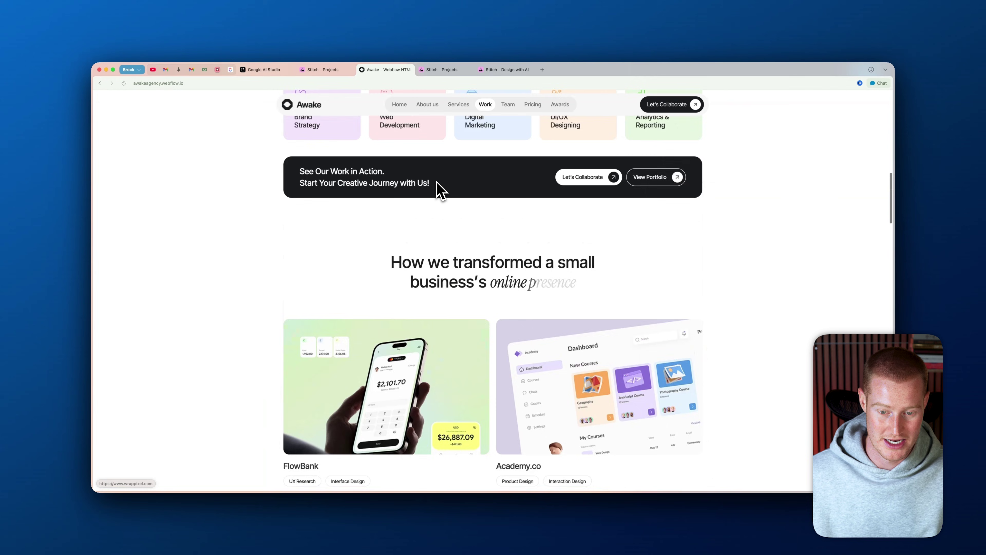
pyautogui.click(322, 70)
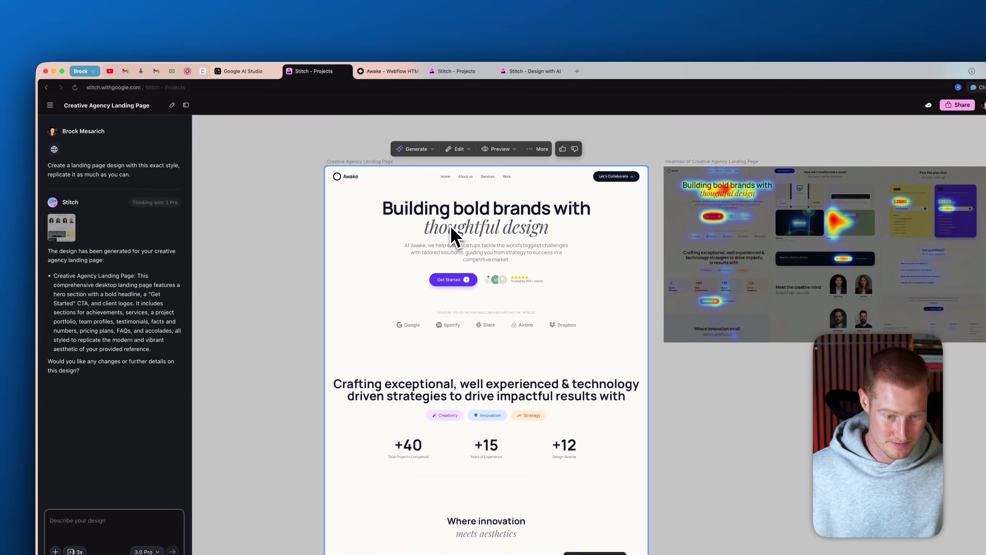
pyautogui.scroll(-15, 455, 235)
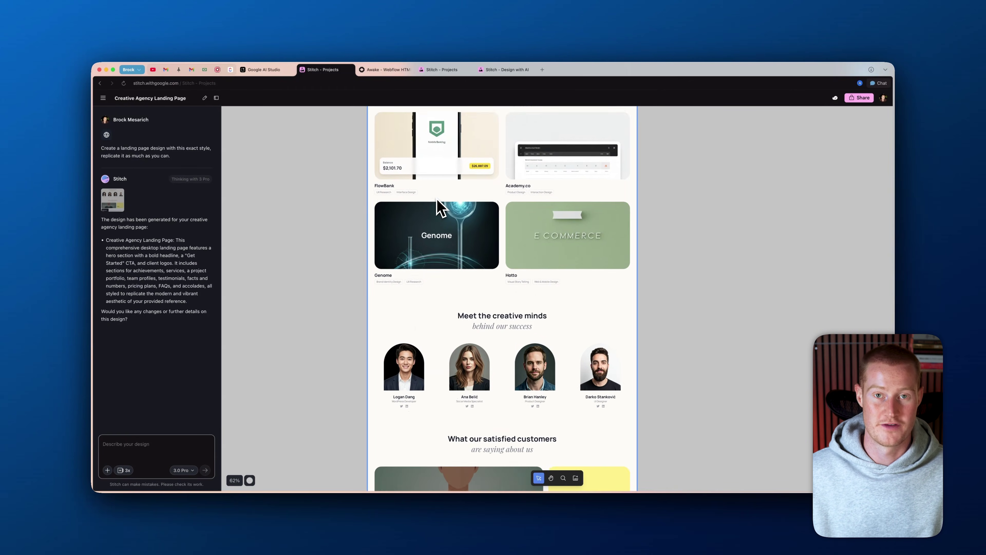
pyautogui.scroll(15, 437, 204)
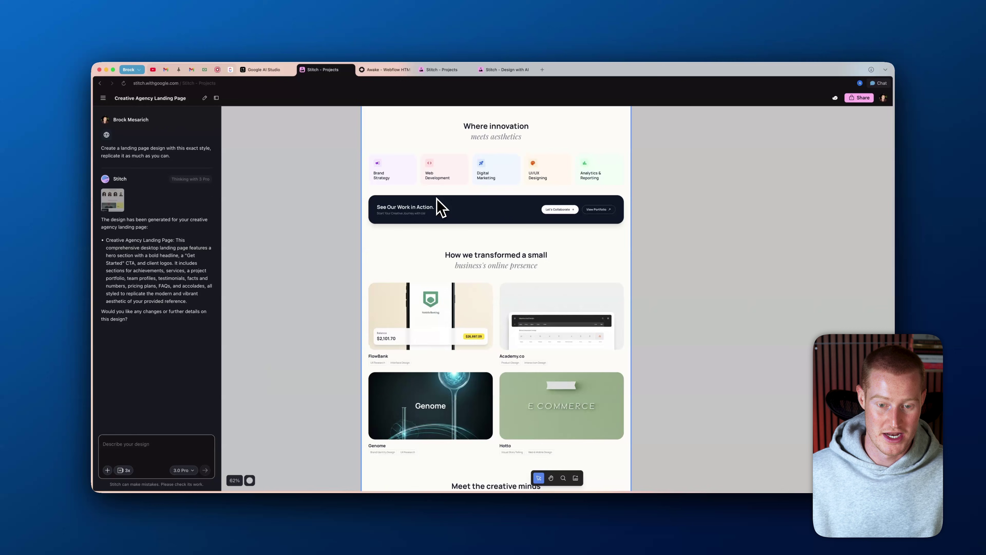
# Compare the Awake site against the Stitch replica once more by scrolling each
pyautogui.click(390, 72)
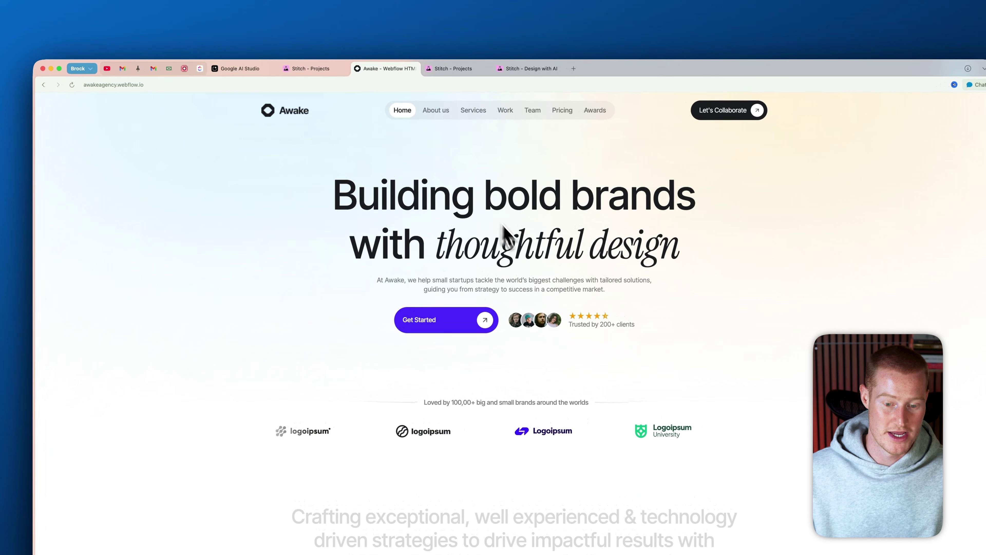
pyautogui.scroll(-3, 528, 276)
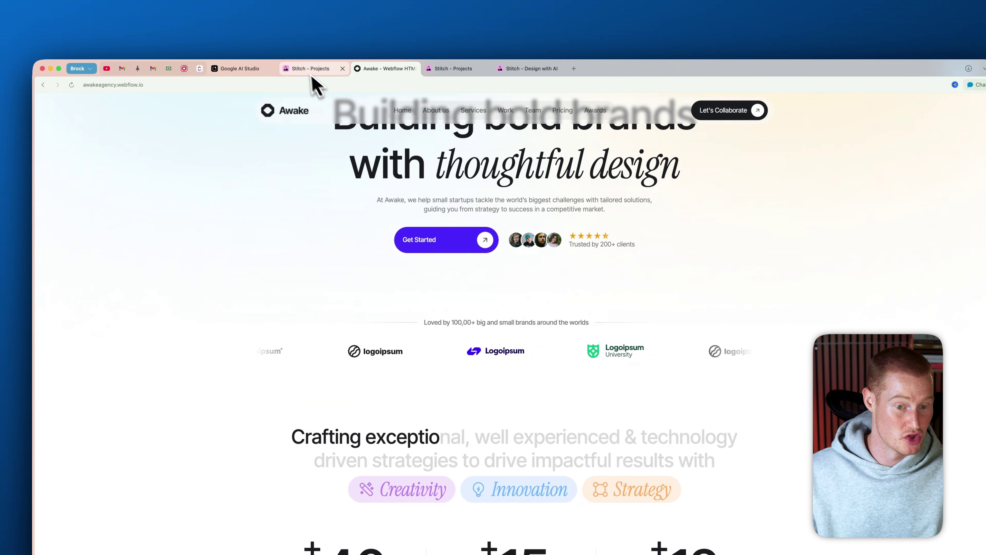
pyautogui.click(312, 76)
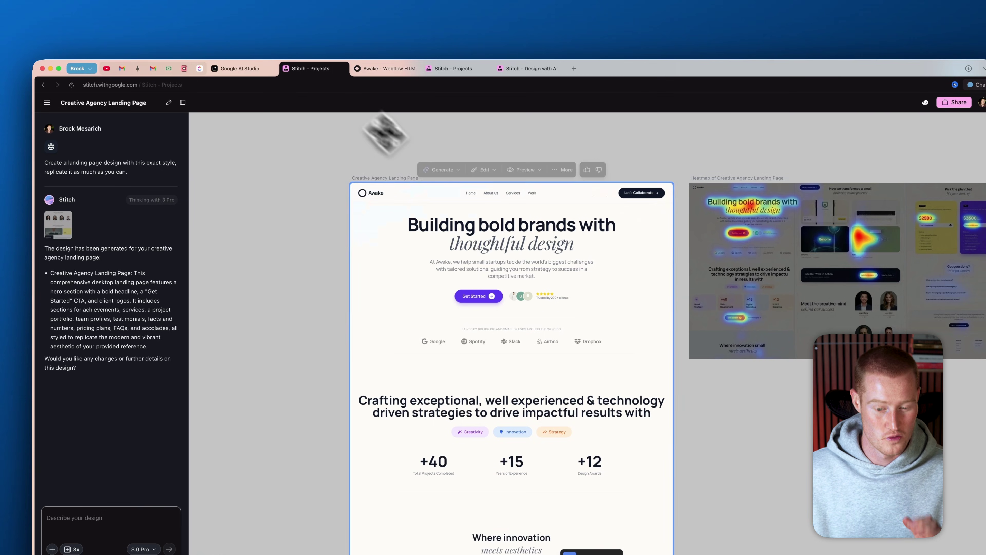
pyautogui.scroll(-2, 477, 203)
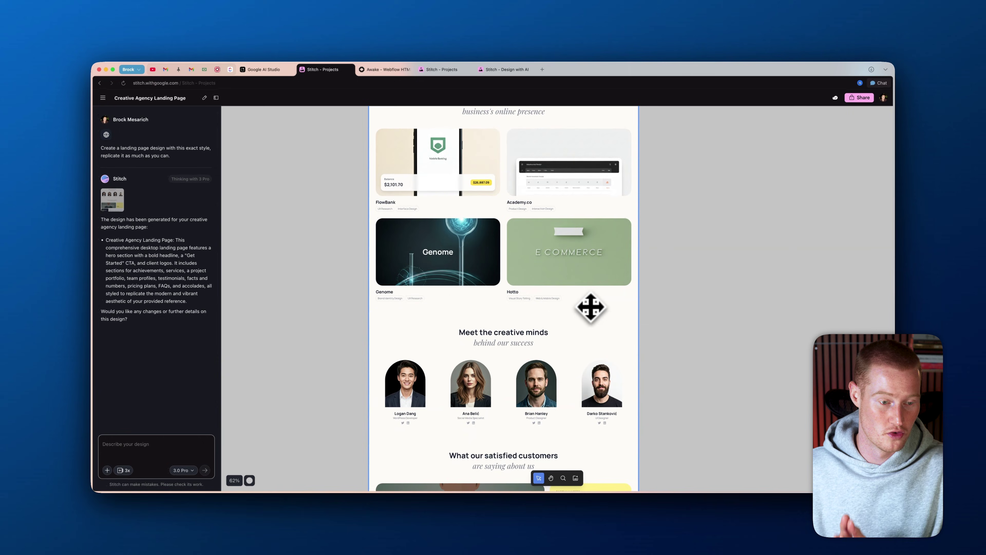
pyautogui.click(504, 70)
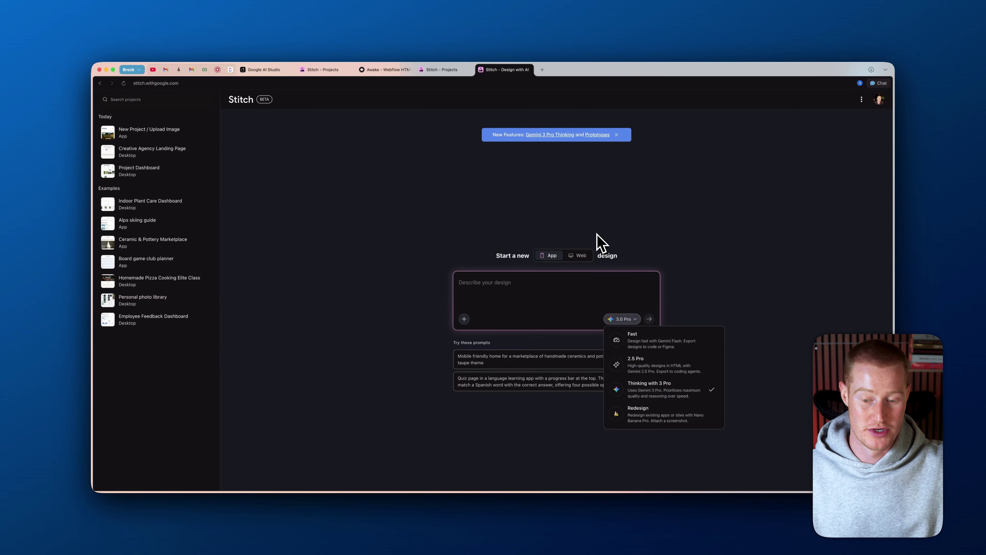
pyautogui.click(598, 234)
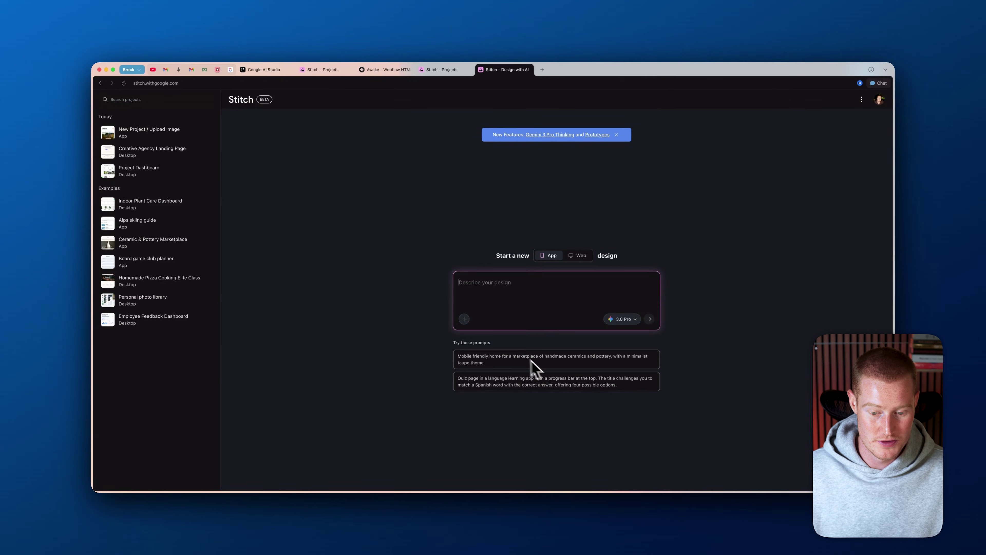
# Generate a Spanish Word Match Quiz screen from the language-quiz suggestion and inspect it
pyautogui.click(534, 380)
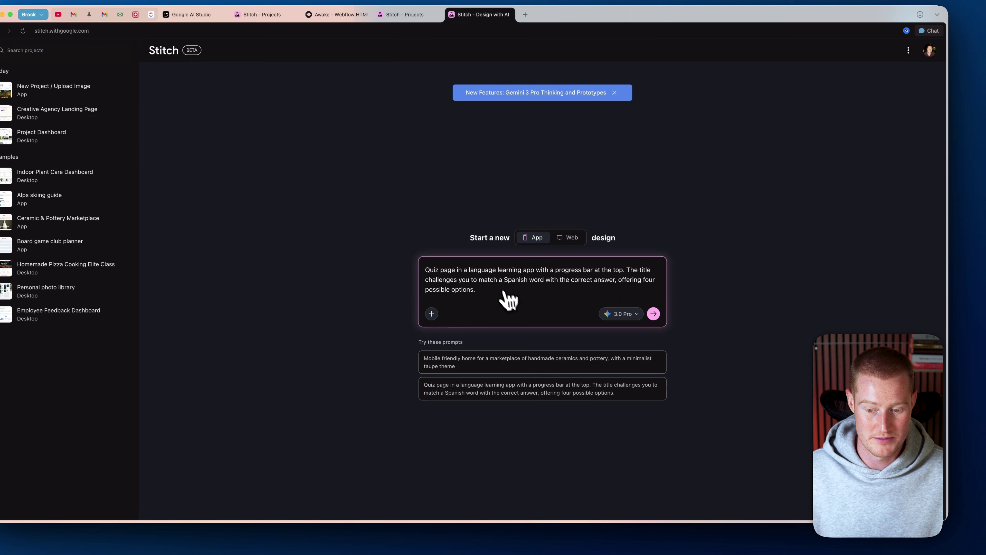
pyautogui.click(653, 311)
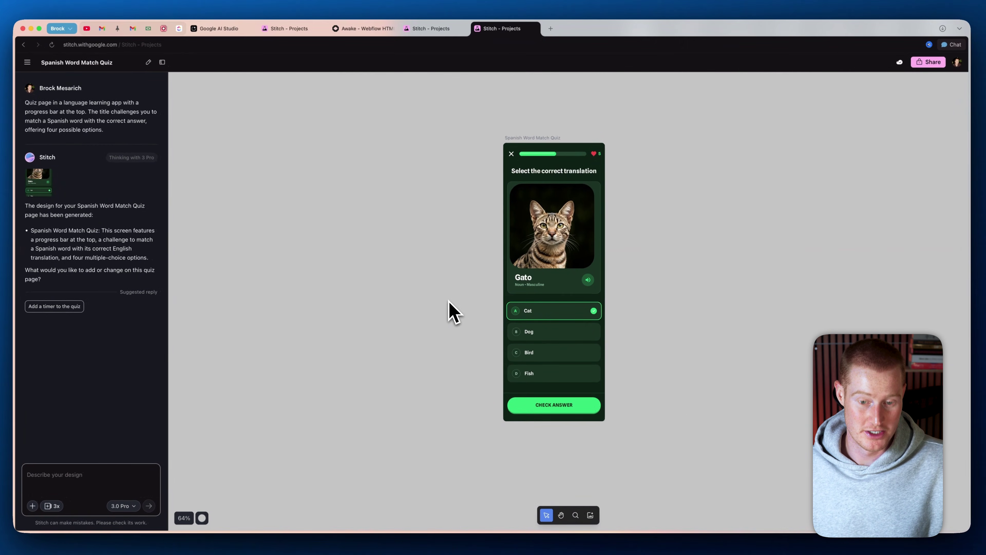
pyautogui.click(458, 308)
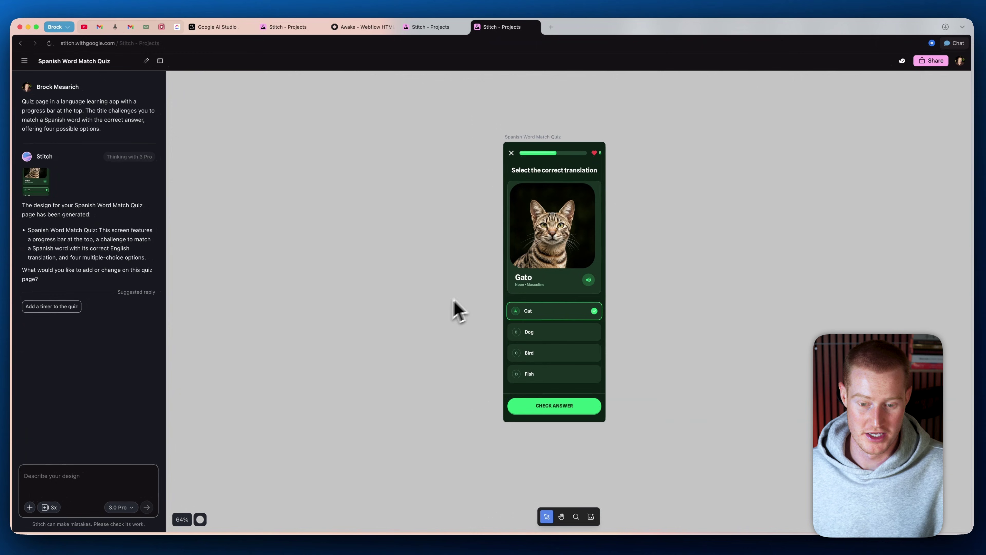
pyautogui.scroll(3, 548, 270)
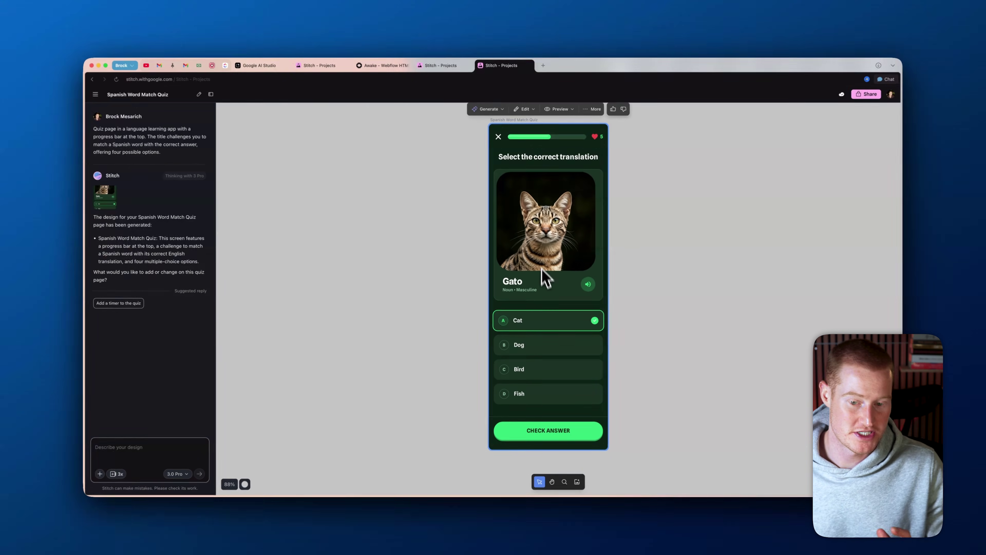
pyautogui.click(419, 232)
pyautogui.scroll(-2, 420, 233)
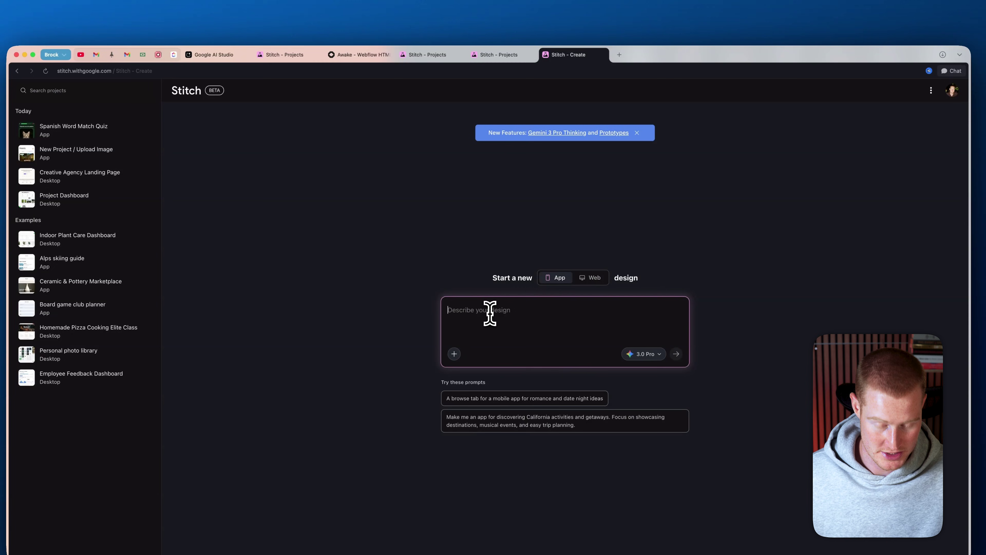
# Paste the full Swiss Apple-styled premium landscaper app description into the prompt
pyautogui.write('I want a swiss apple styled designed app that is used for landscapers to show demos of client projects. It allows you to upload an image of a clients yard, and it will generate images of what it would look like in certain styles to pitch their clients ideas. make this exctremely pleasant to the eye and feel like a premium app')
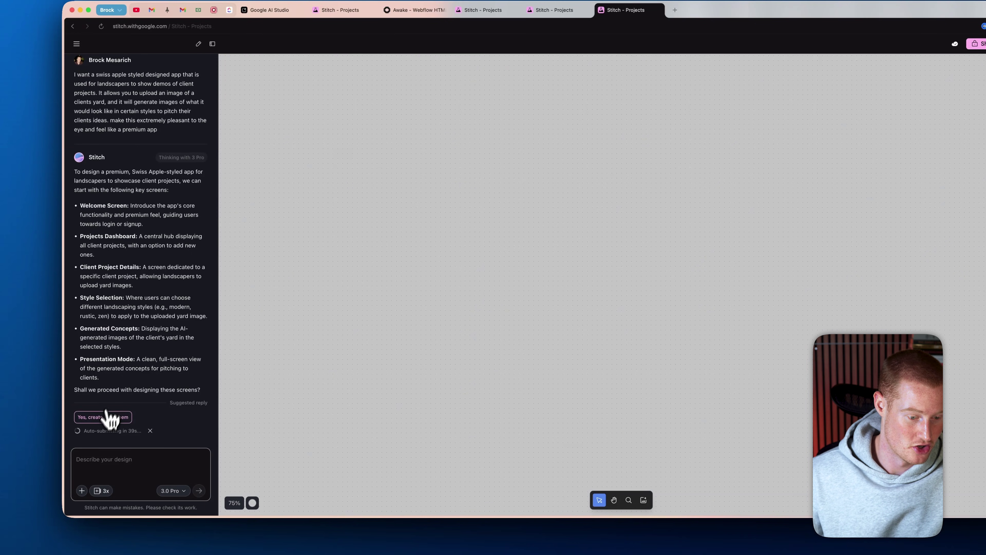
# Reply 'Yes, create all of them' to generate the six VerdantView screens
pyautogui.click(110, 418)
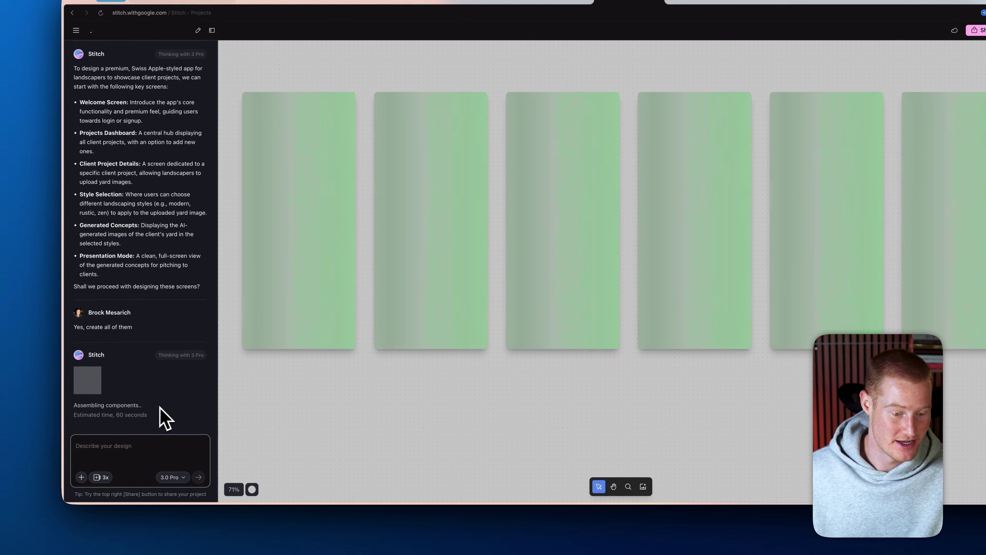
pyautogui.moveTo(125, 453); pyautogui.dragTo(39, 450)
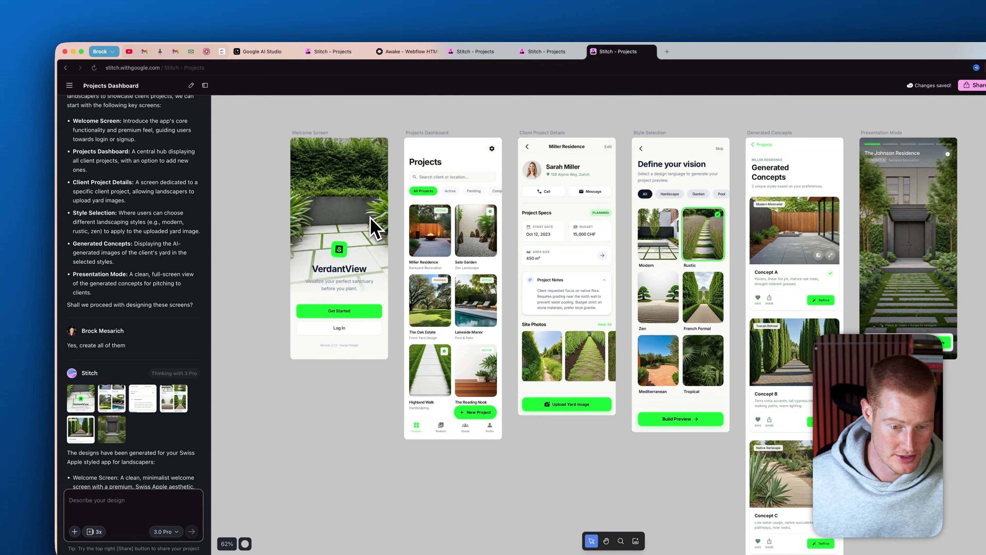
pyautogui.click(324, 230)
pyautogui.scroll(5, 326, 259)
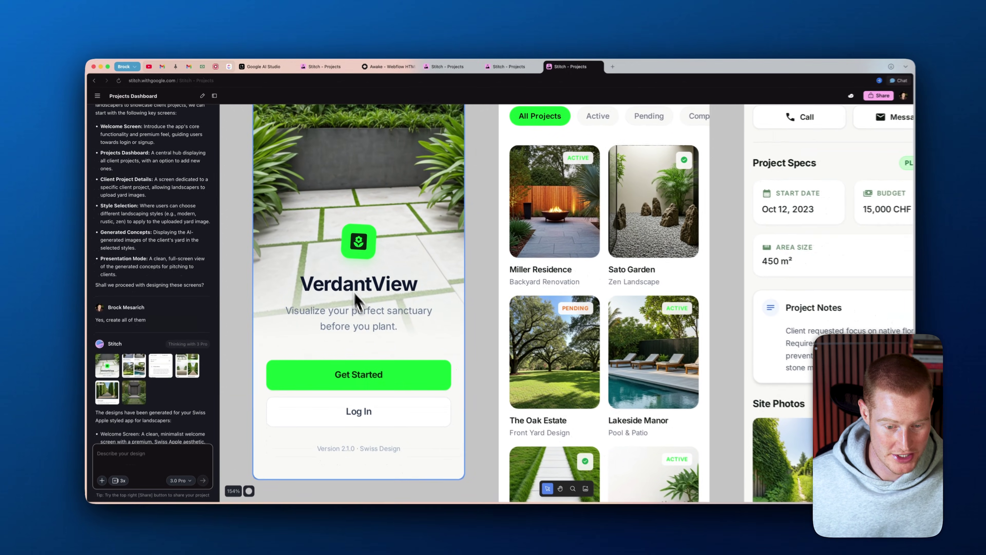
pyautogui.scroll(-5, 412, 317)
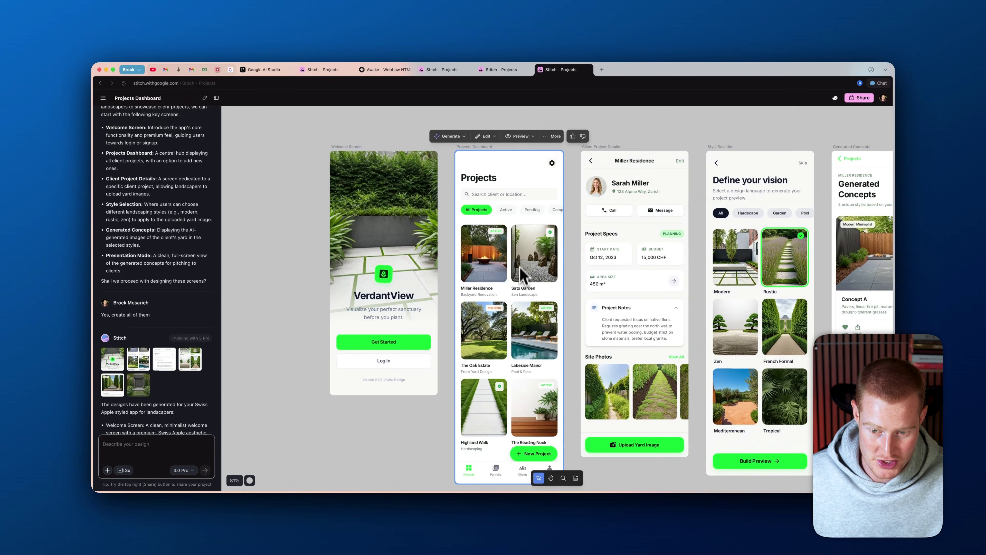
pyautogui.hscroll(2, 504, 296)
pyautogui.hscroll(1, 520, 286)
pyautogui.hscroll(5, 573, 249)
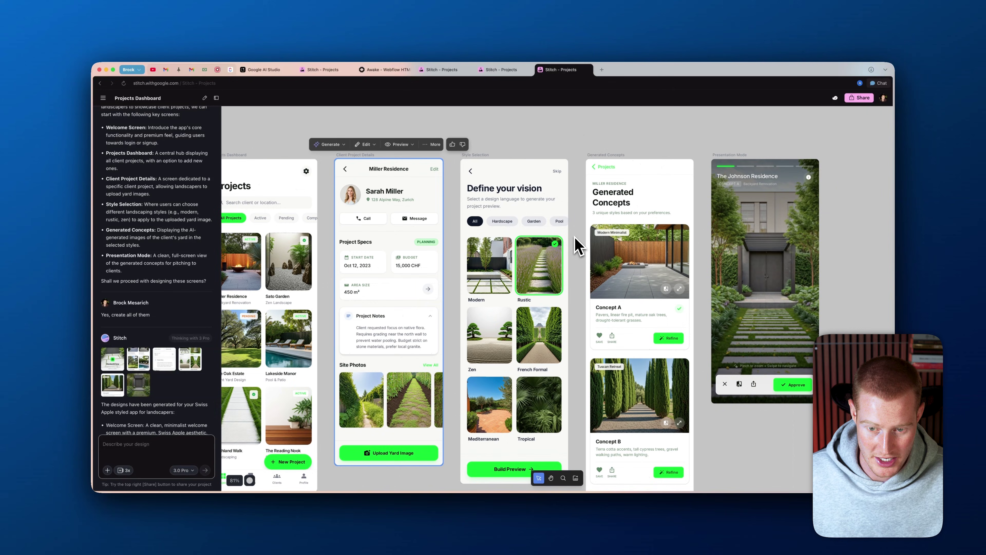
pyautogui.hscroll(5, 513, 221)
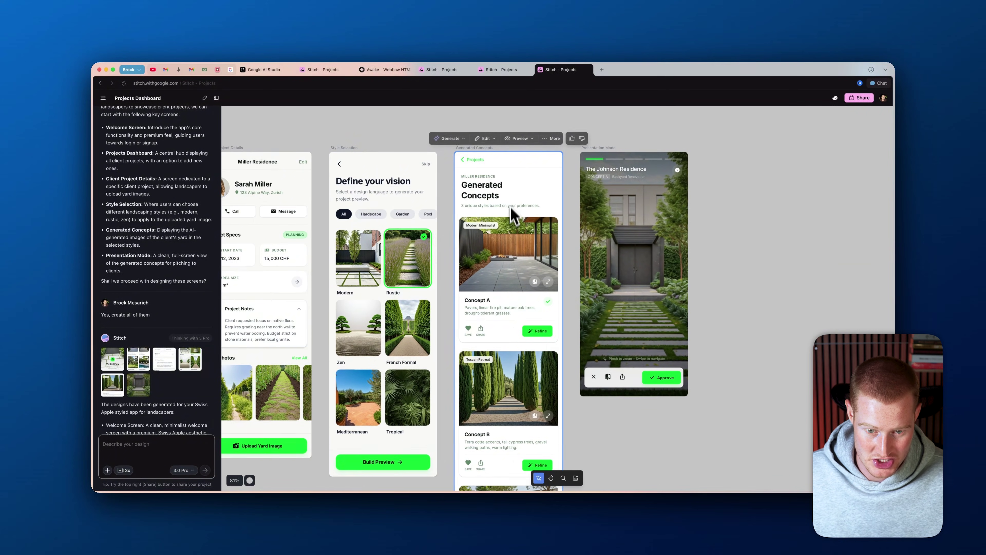
pyautogui.scroll(-5, 495, 260)
pyautogui.scroll(4, 497, 263)
pyautogui.hscroll(2, 495, 257)
pyautogui.scroll(1, 501, 254)
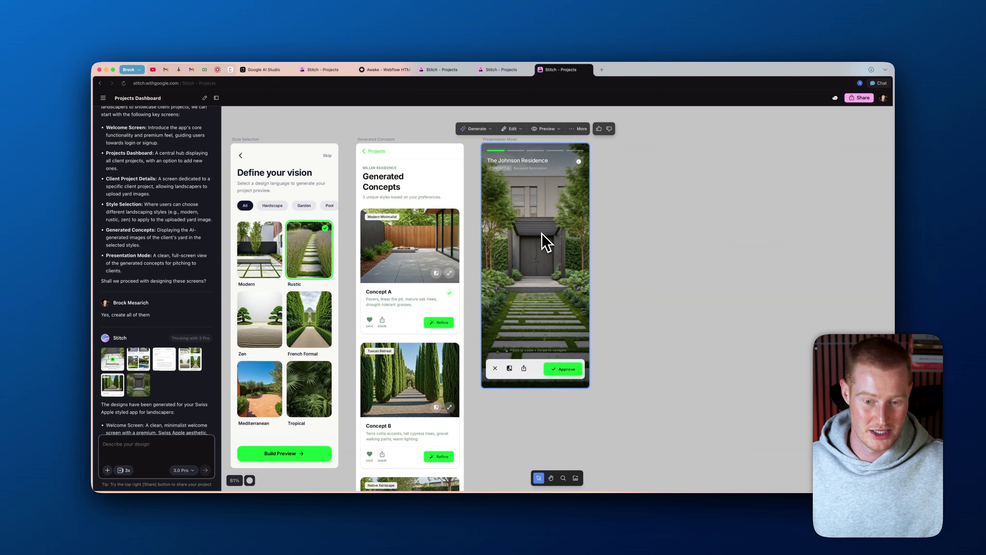
pyautogui.scroll(-5, 544, 239)
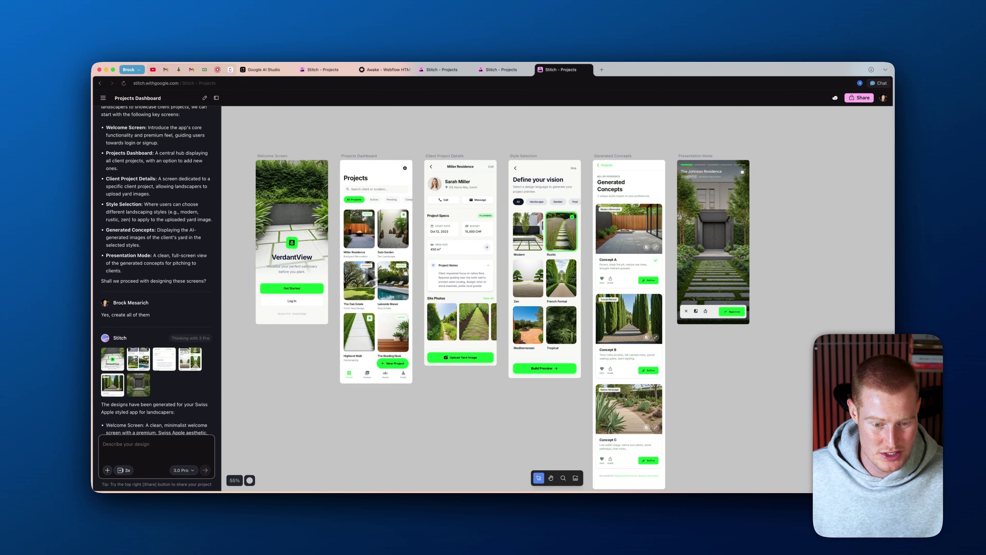
pyautogui.scroll(4, 498, 216)
pyautogui.scroll(-3, 517, 206)
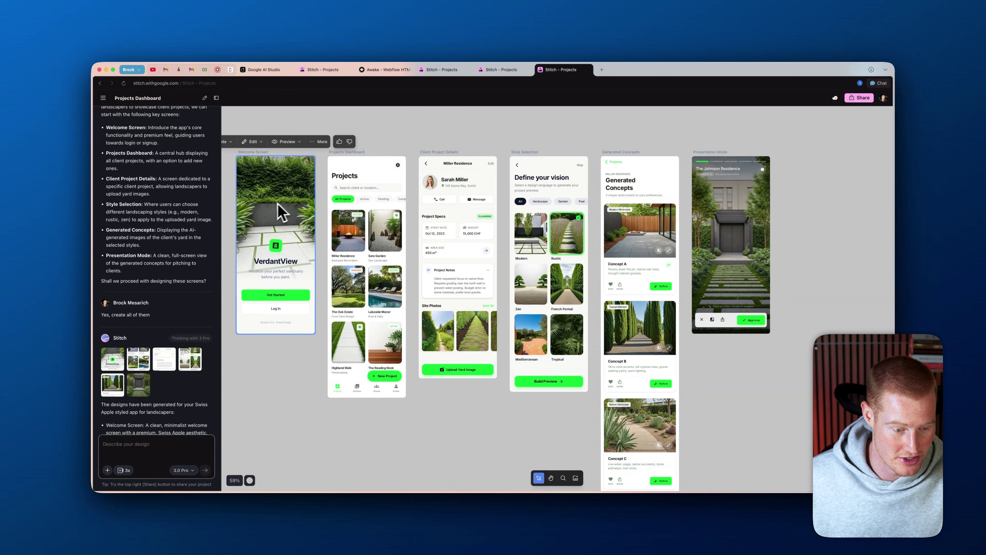
pyautogui.hscroll(-3, 254, 308)
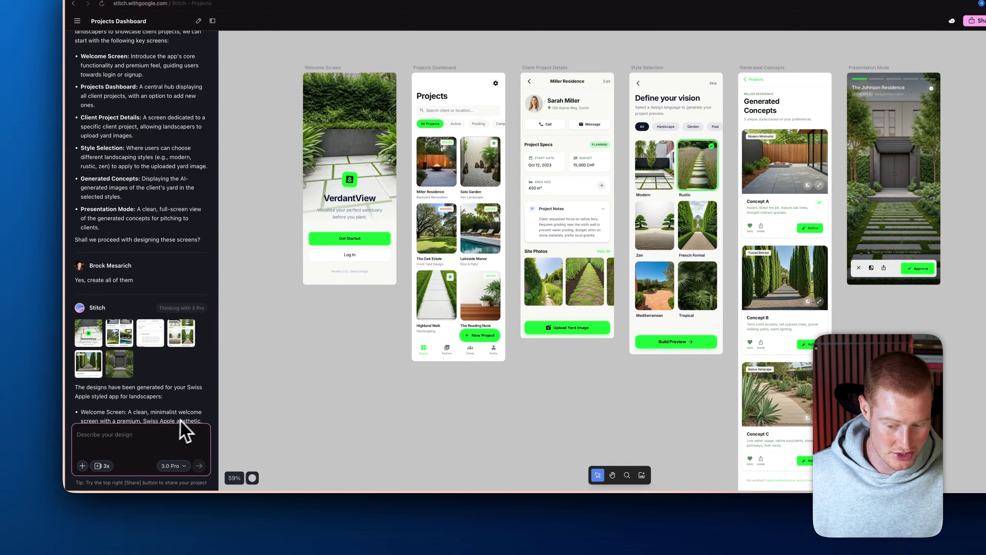
# Ask Stitch to change the green accents to red in Swiss style
pyautogui.write('i like this a lot')
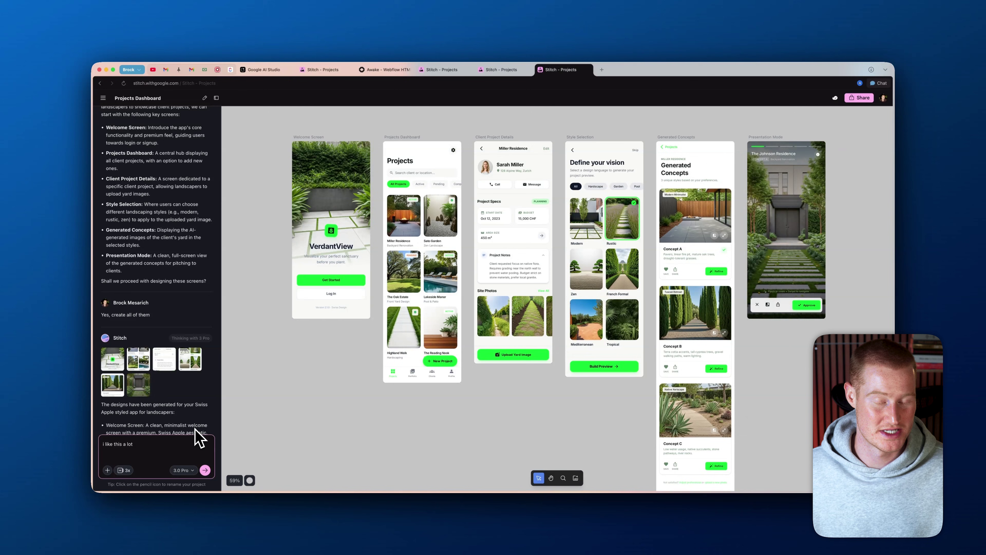
pyautogui.click(204, 469)
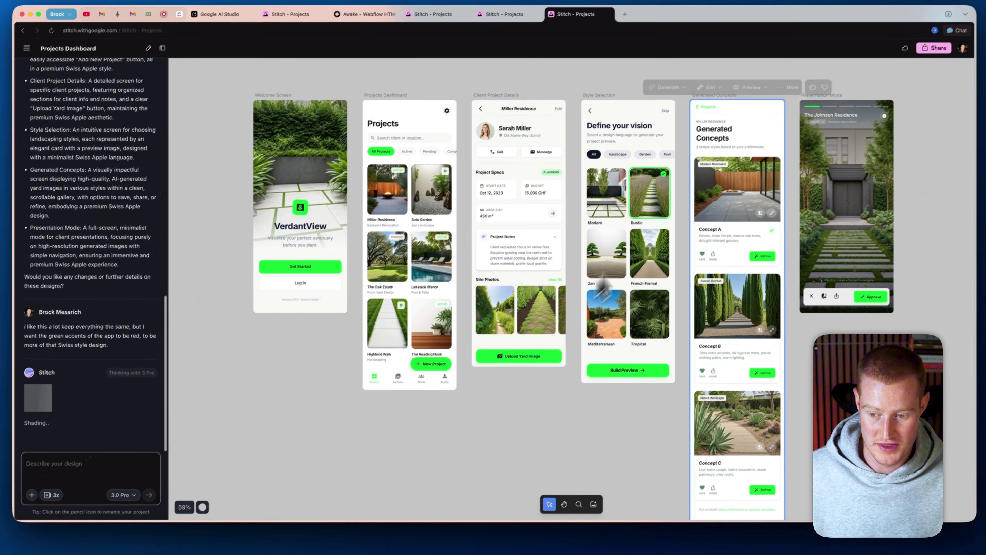
pyautogui.click(518, 352)
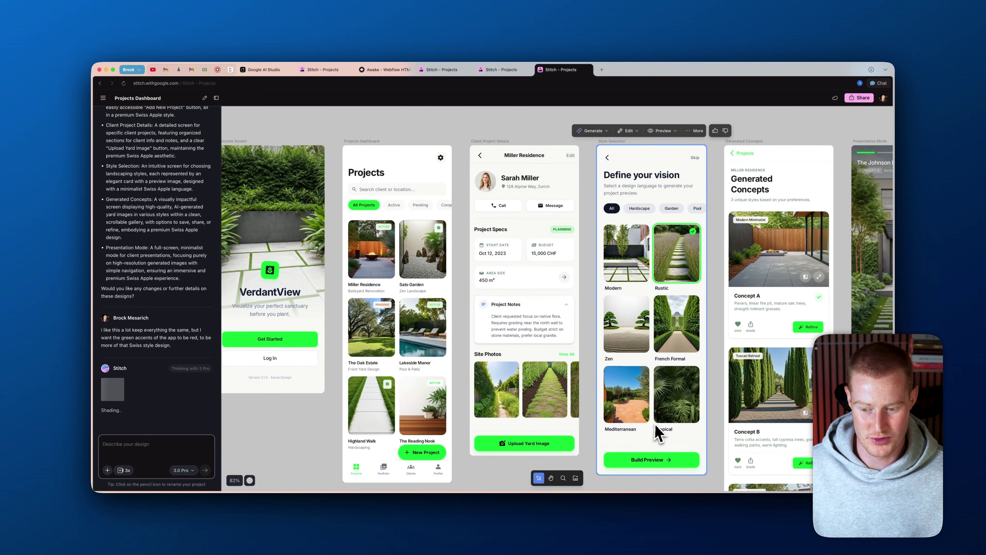
pyautogui.scroll(-5, 659, 434)
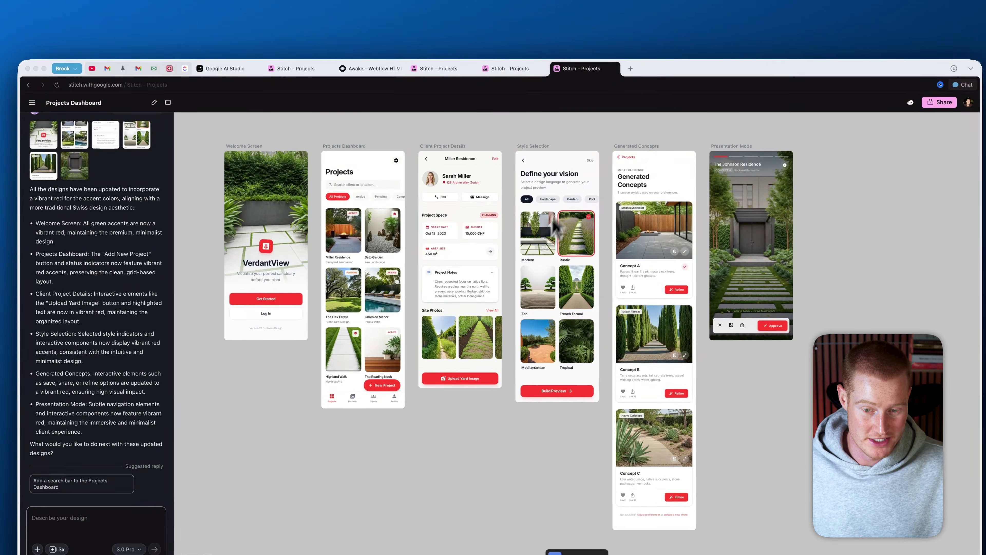
# Marquee-select all six red-accented VerdantView screens to attach them to the chat
pyautogui.scroll(5, 532, 269)
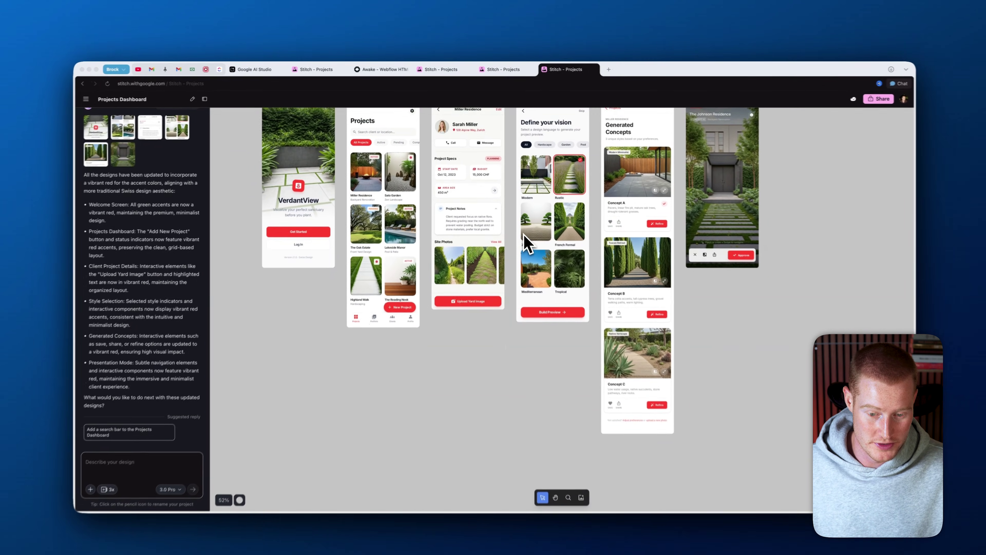
pyautogui.scroll(3, 528, 243)
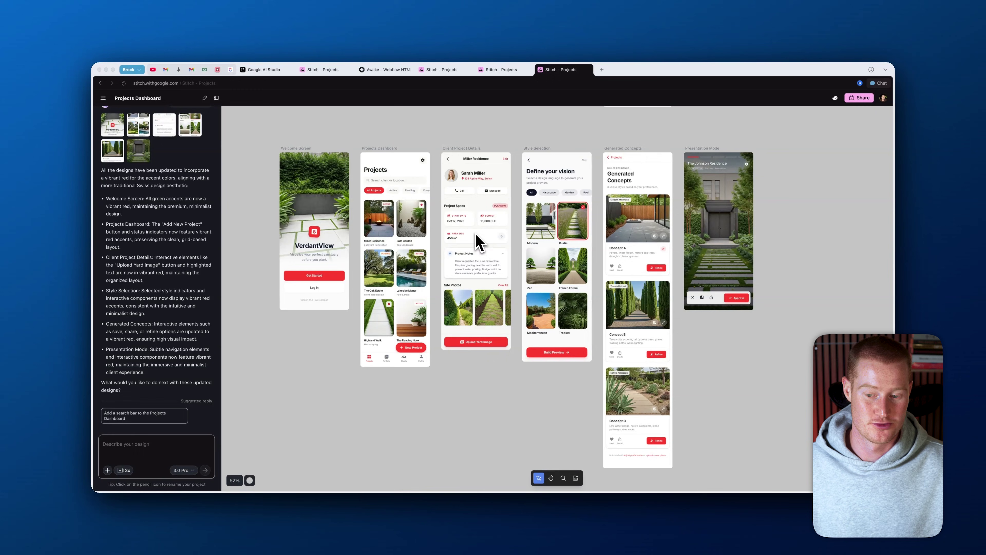
pyautogui.scroll(5, 482, 245)
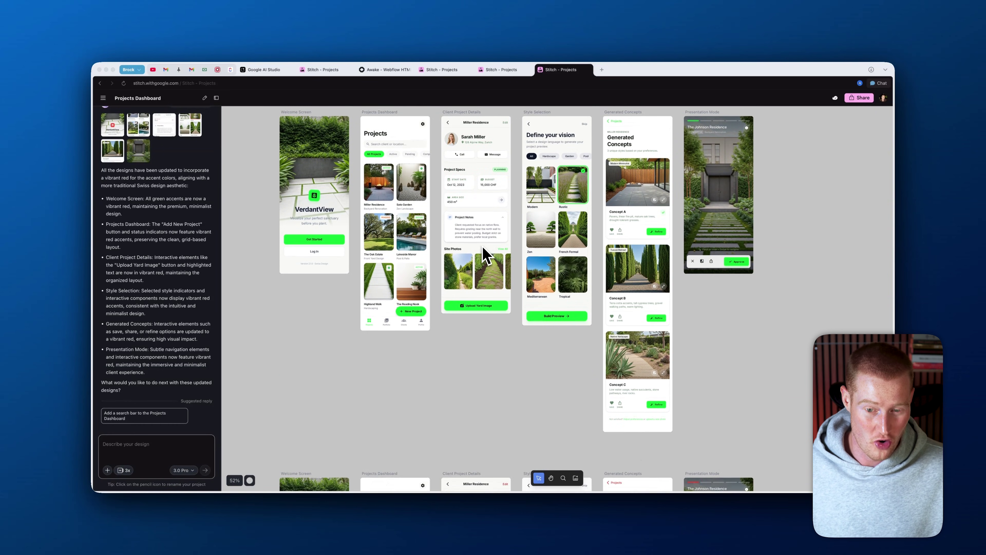
pyautogui.scroll(1, 487, 256)
pyautogui.scroll(-3, 596, 221)
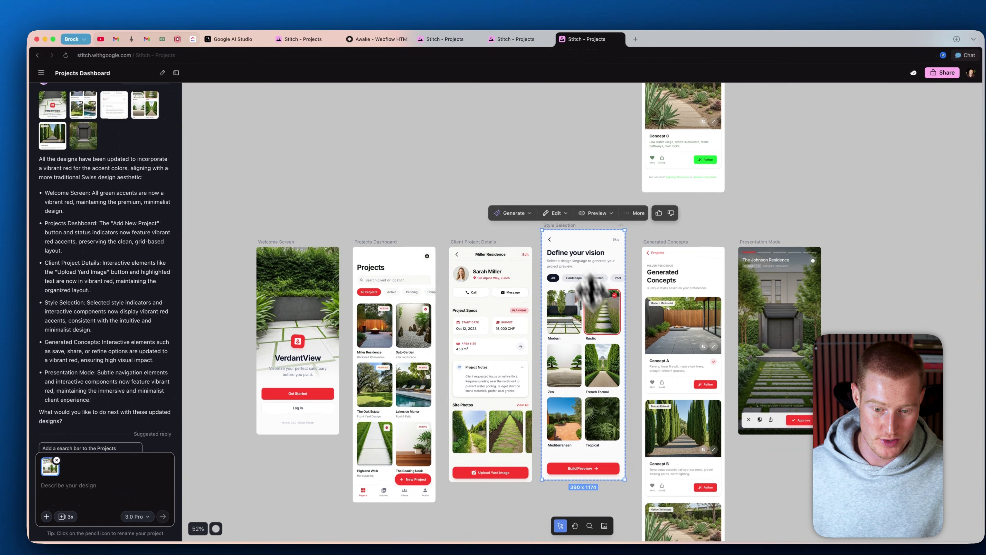
pyautogui.moveTo(595, 303)
pyautogui.mouseDown()
pyautogui.moveTo(432, 194)
pyautogui.moveTo(607, 326)
pyautogui.moveTo(596, 305)
pyautogui.mouseUp()
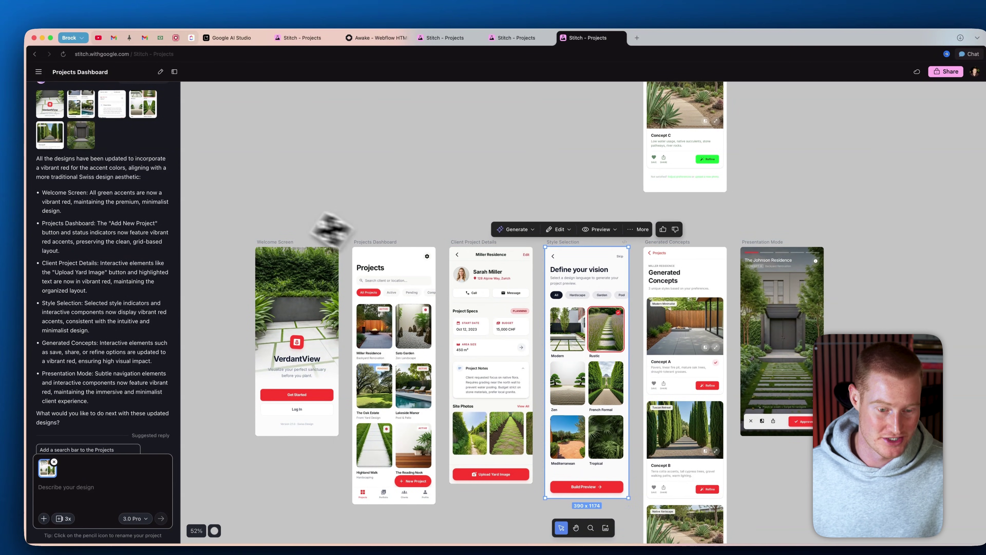
pyautogui.moveTo(235, 218); pyautogui.dragTo(904, 554)
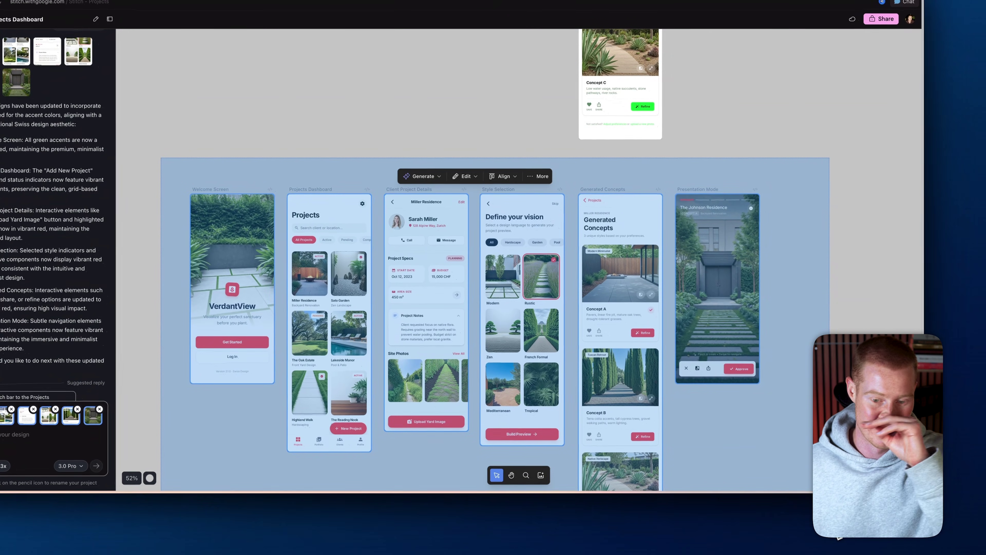
pyautogui.moveTo(839, 538); pyautogui.dragTo(839, 538)
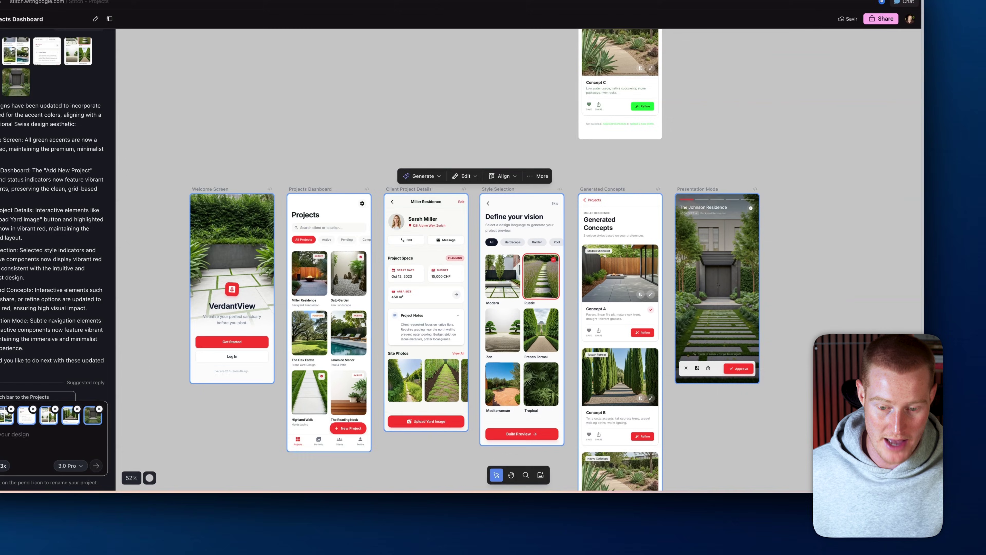
pyautogui.click(442, 221)
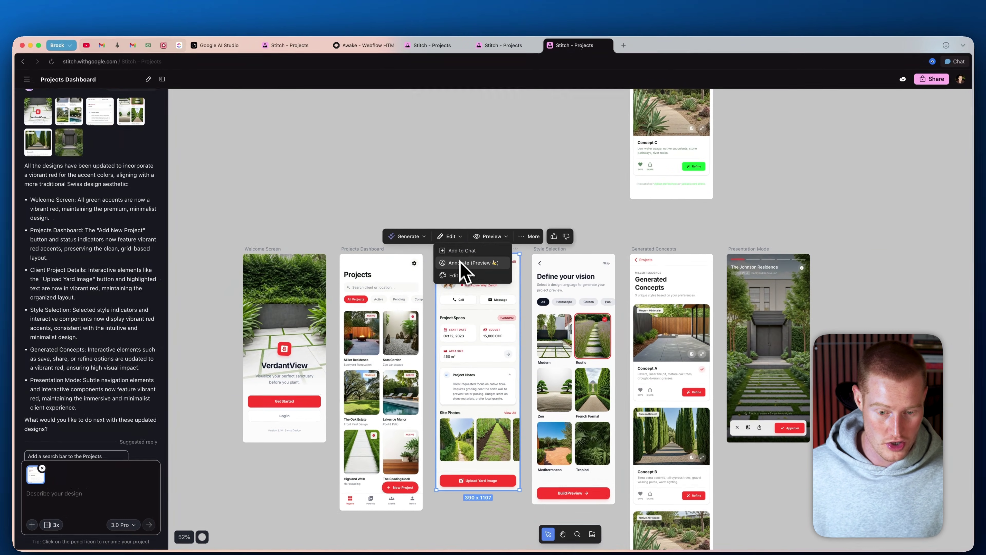
pyautogui.press('Escape')
pyautogui.doubleClick(478, 340)
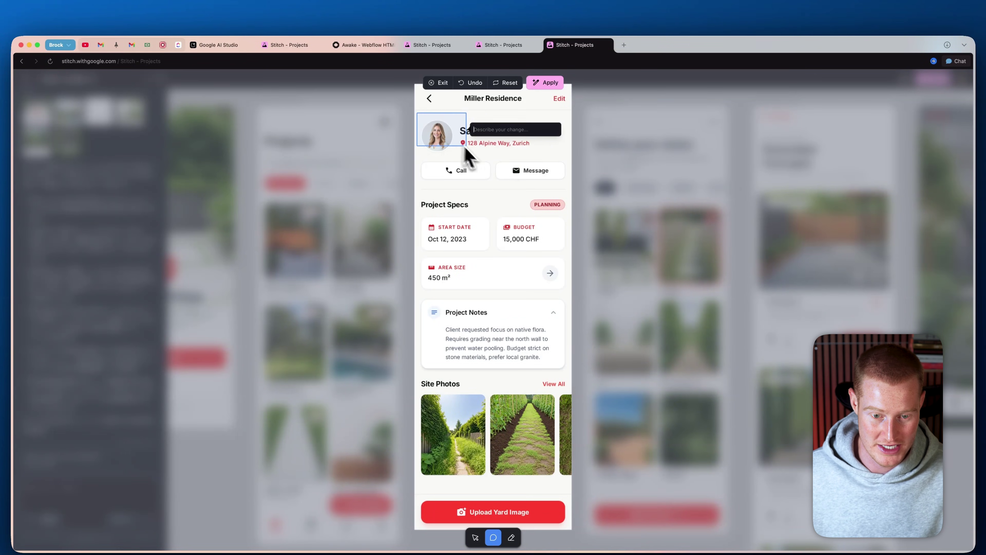
pyautogui.moveTo(465, 148); pyautogui.dragTo(576, 193)
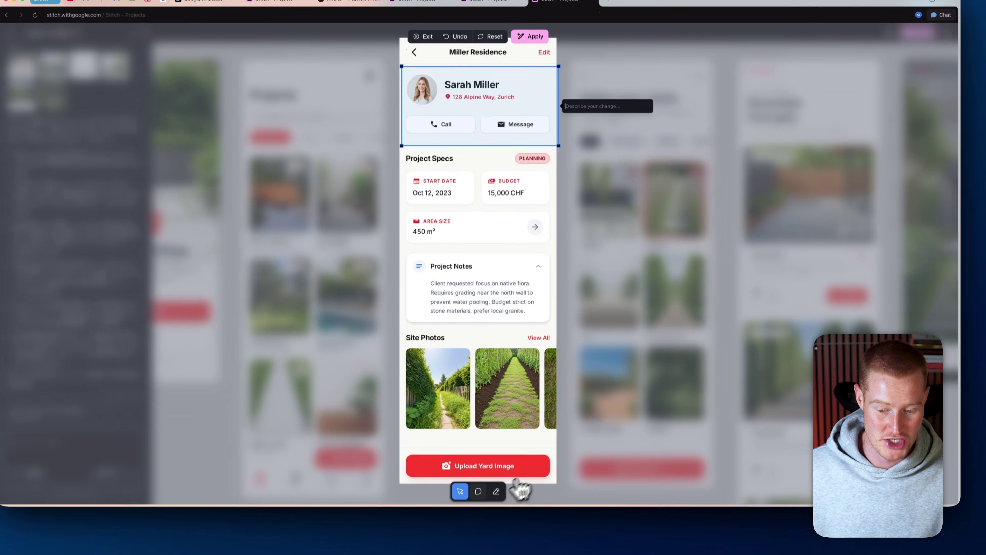
pyautogui.click(489, 522)
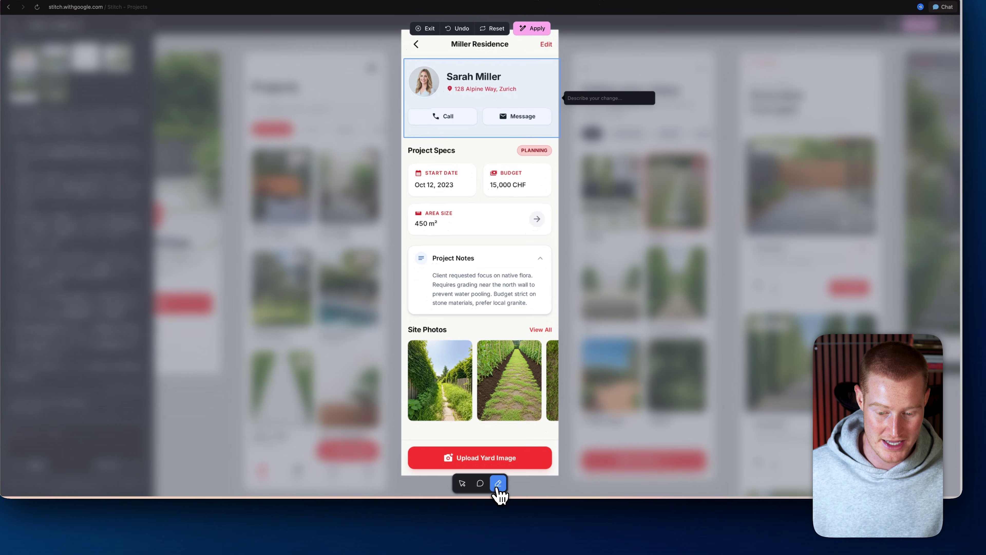
pyautogui.moveTo(571, 67); pyautogui.dragTo(591, 86)
pyautogui.press('Escape')
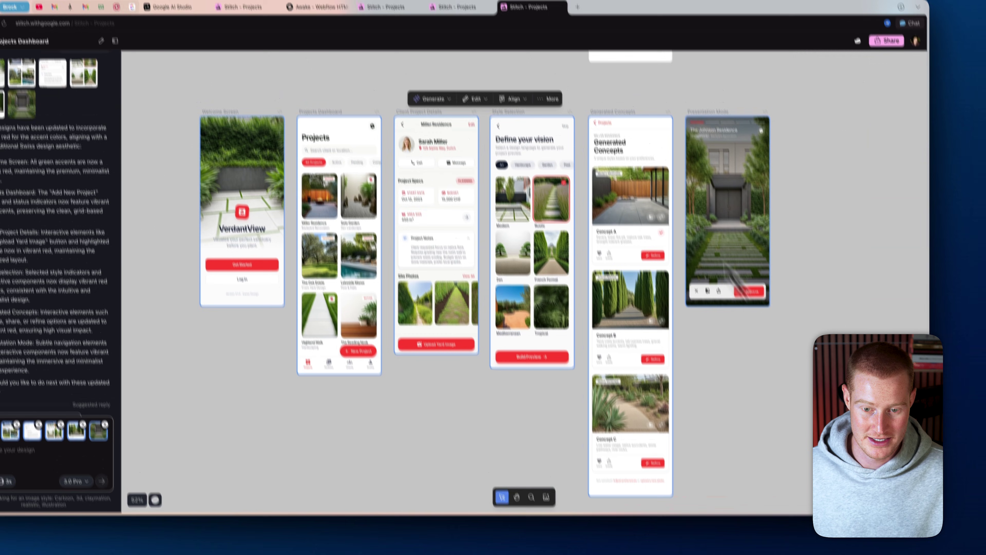
# Export the six selected screens from the More menu to Google AI Studio
pyautogui.click(471, 88)
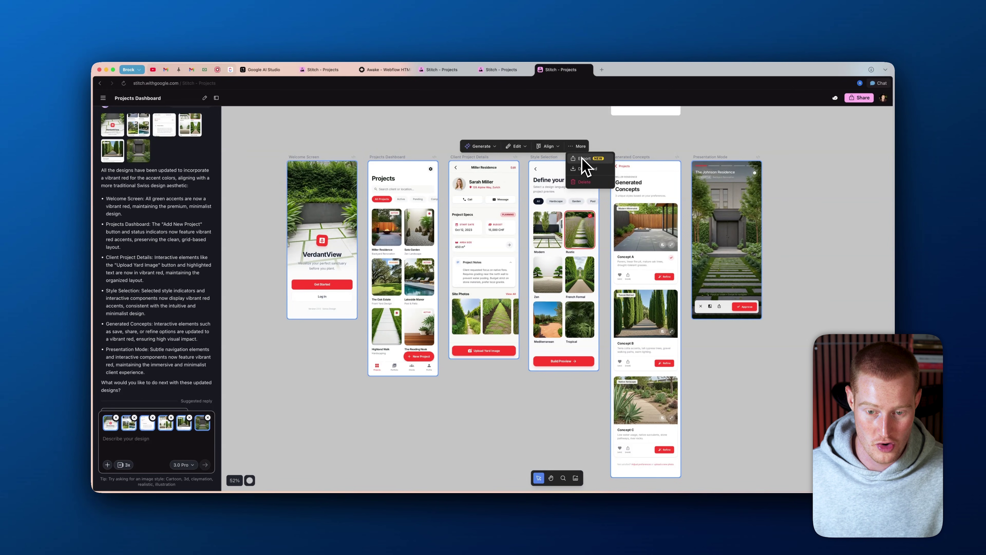
pyautogui.click(582, 159)
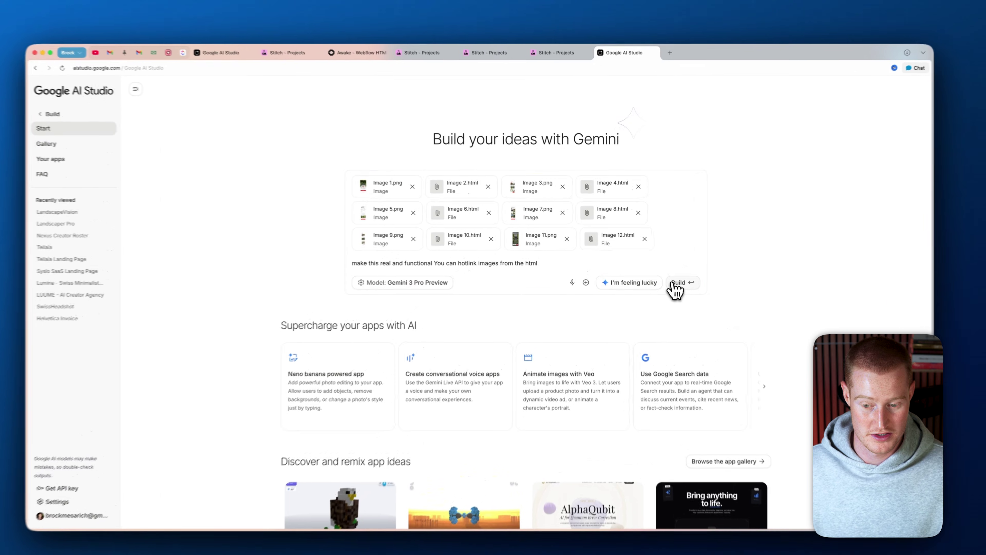
# Build the app with Gemini 3 Pro Preview from the twelve attached Stitch images and HTML files
pyautogui.click(671, 273)
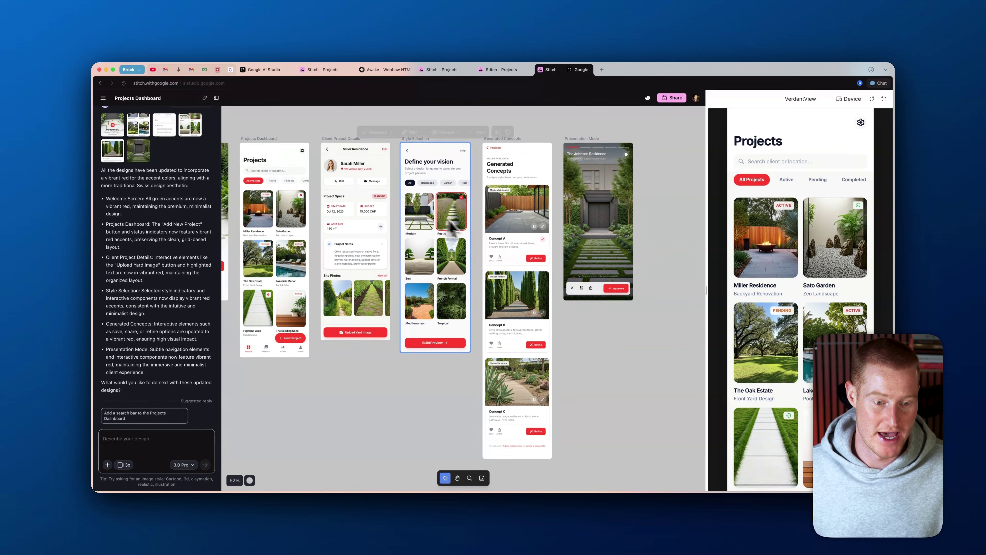
# Restart the VerdantView preview from its welcome screen and tap Get Started
pyautogui.hscroll(-5, 499, 257)
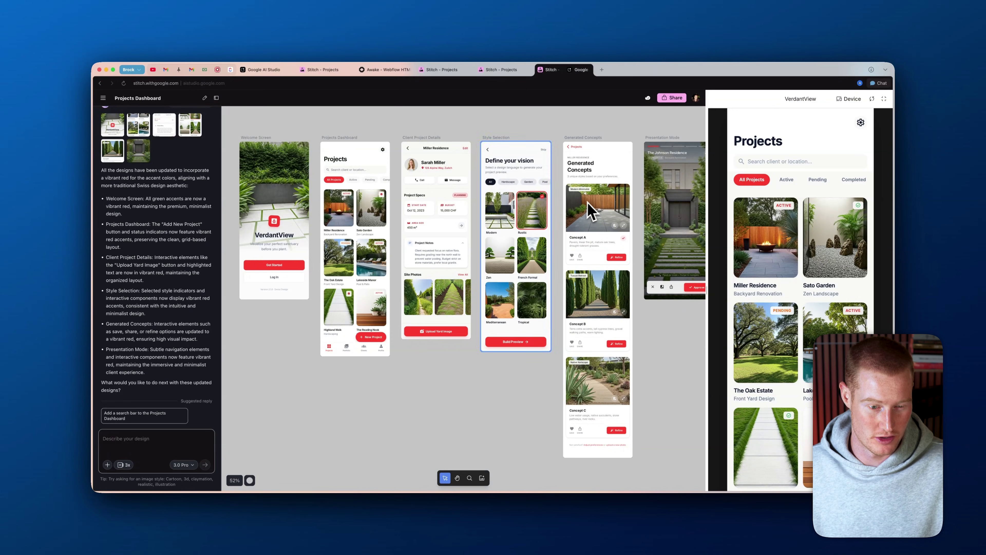
pyautogui.scroll(-2, 835, 194)
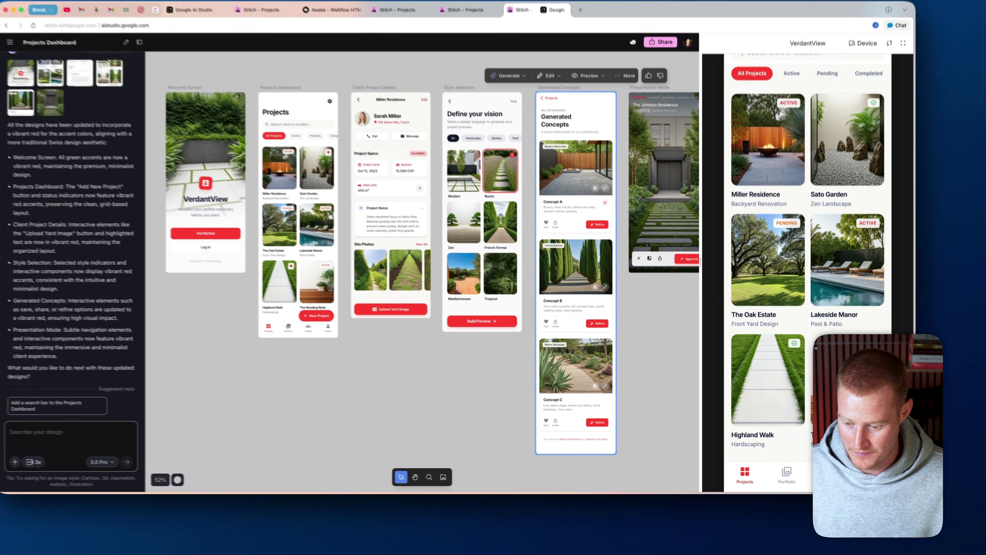
pyautogui.click(773, 476)
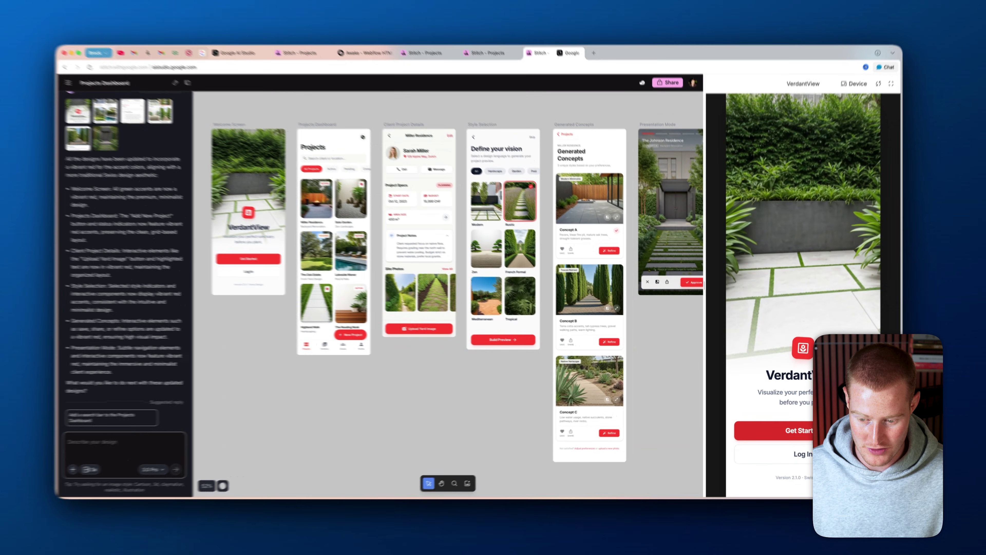
pyautogui.click(774, 427)
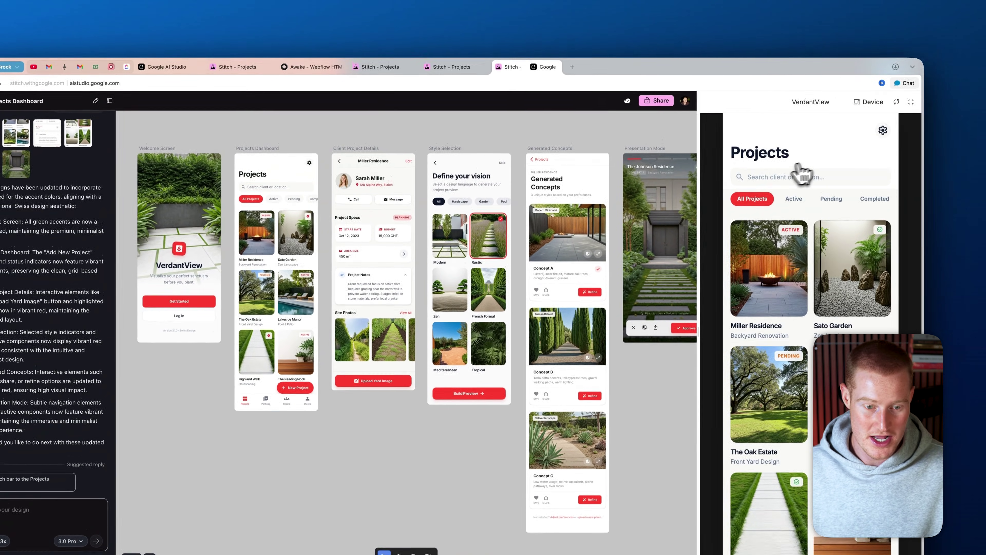
# Filter the Projects Dashboard list to Active, then to Pending projects
pyautogui.click(272, 195)
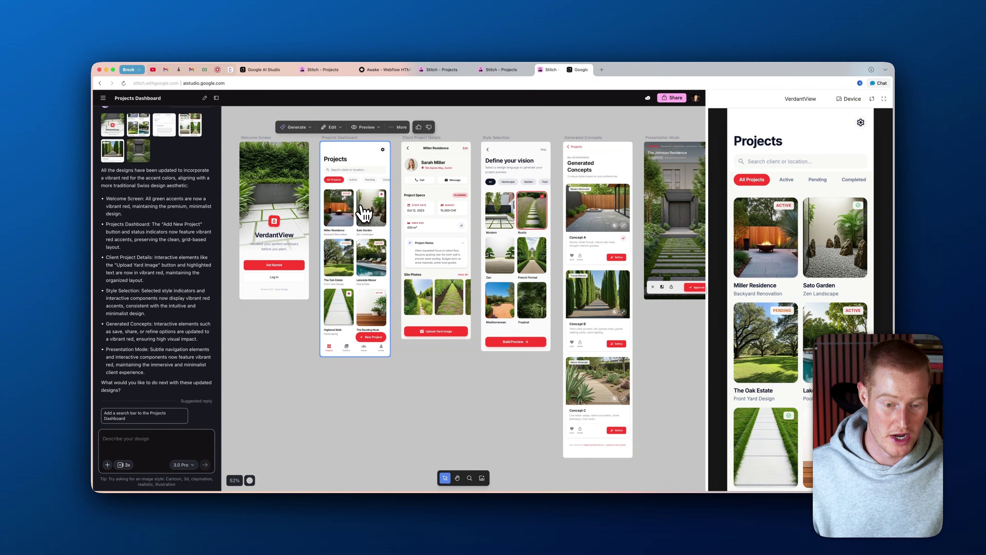
pyautogui.scroll(5, 365, 213)
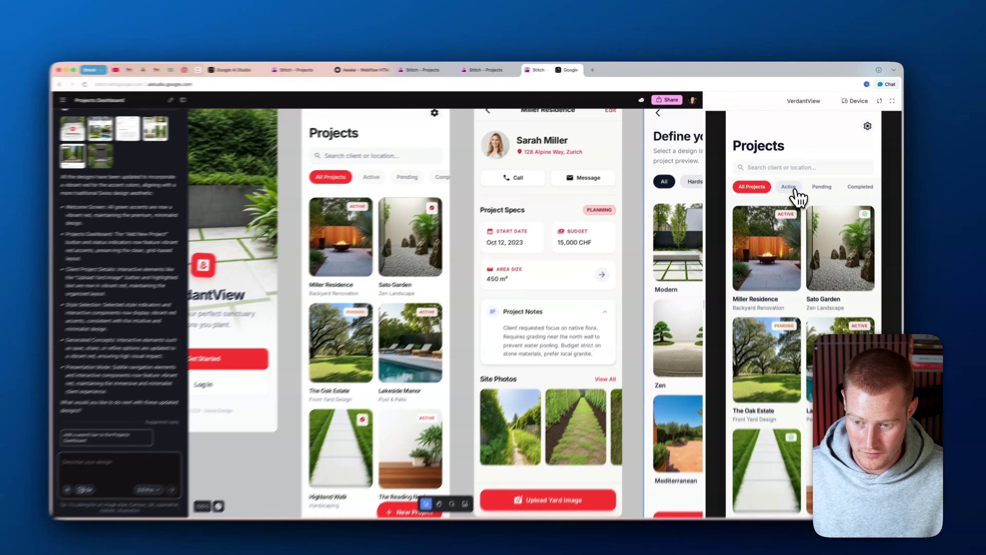
pyautogui.click(786, 179)
pyautogui.click(818, 179)
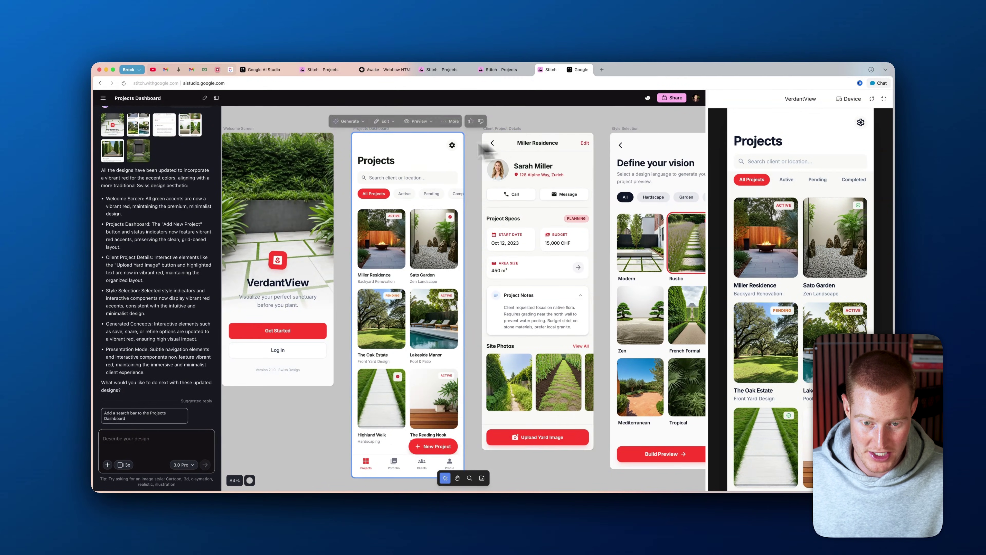
# Check Miller Residence details and its Project Notes card, go back, then widen AI Studio
pyautogui.click(738, 206)
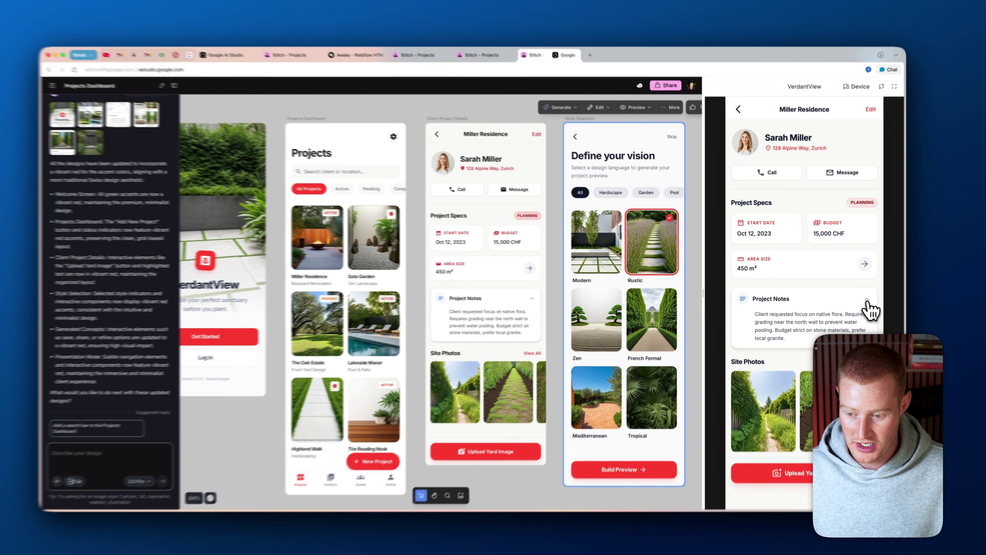
pyautogui.click(867, 301)
pyautogui.click(867, 301)
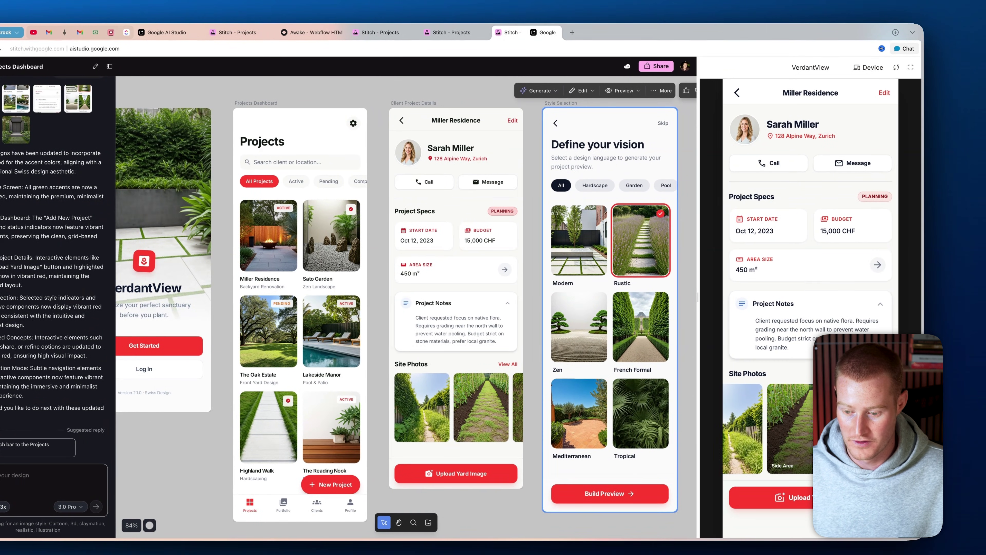
pyautogui.hscroll(3, 628, 319)
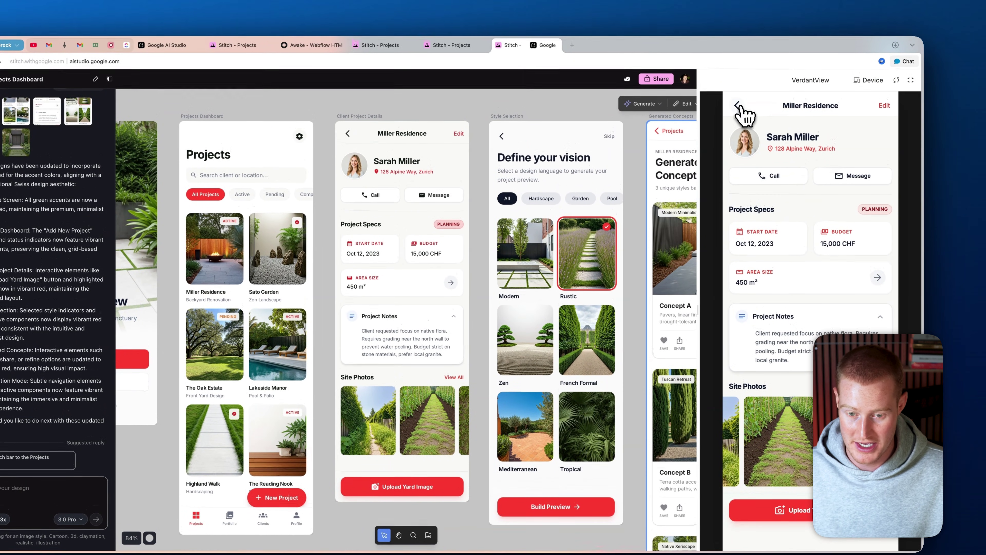
pyautogui.click(737, 93)
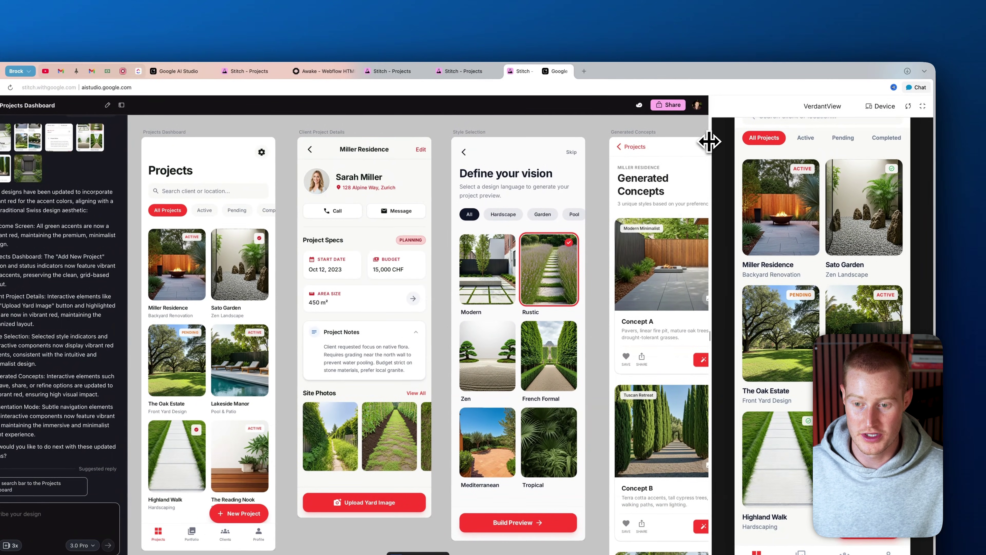
pyautogui.moveTo(710, 142); pyautogui.dragTo(456, 192)
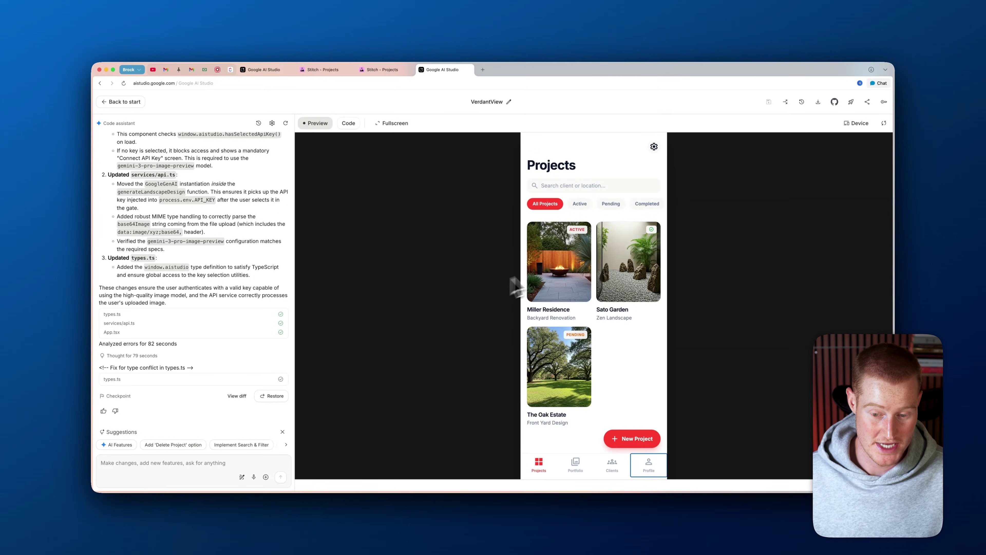
# Start a + New Project in the VerdantView app preview
pyautogui.scroll(3, 258, 303)
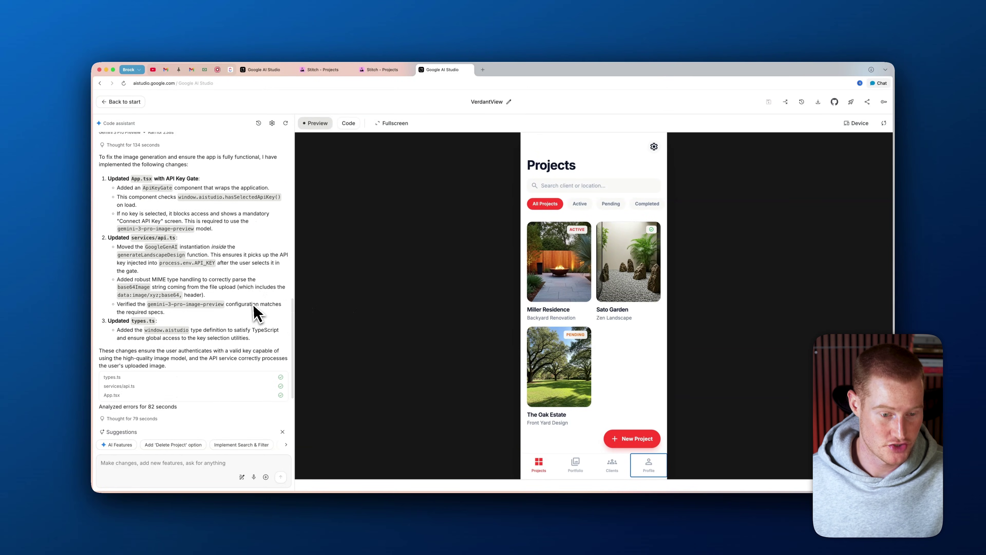
pyautogui.scroll(-3, 259, 257)
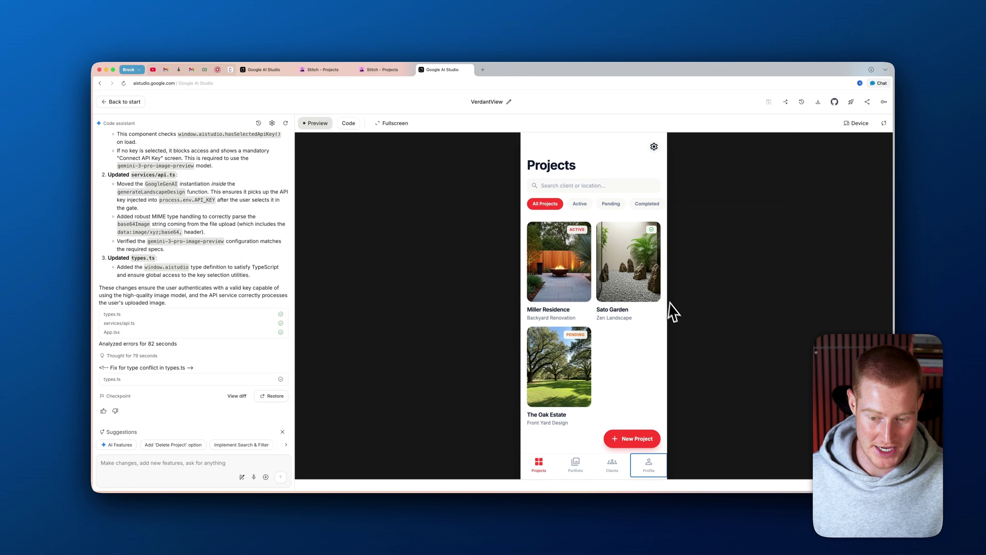
pyautogui.click(637, 439)
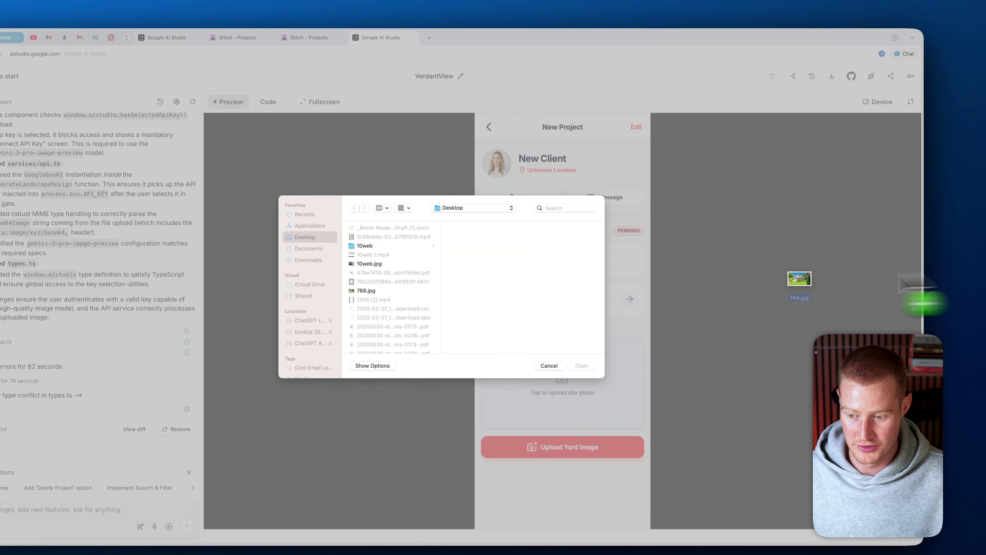
# Upload the house photo 768.jpg and generate a Modern-style landscape concept
pyautogui.moveTo(800, 280); pyautogui.dragTo(583, 342)
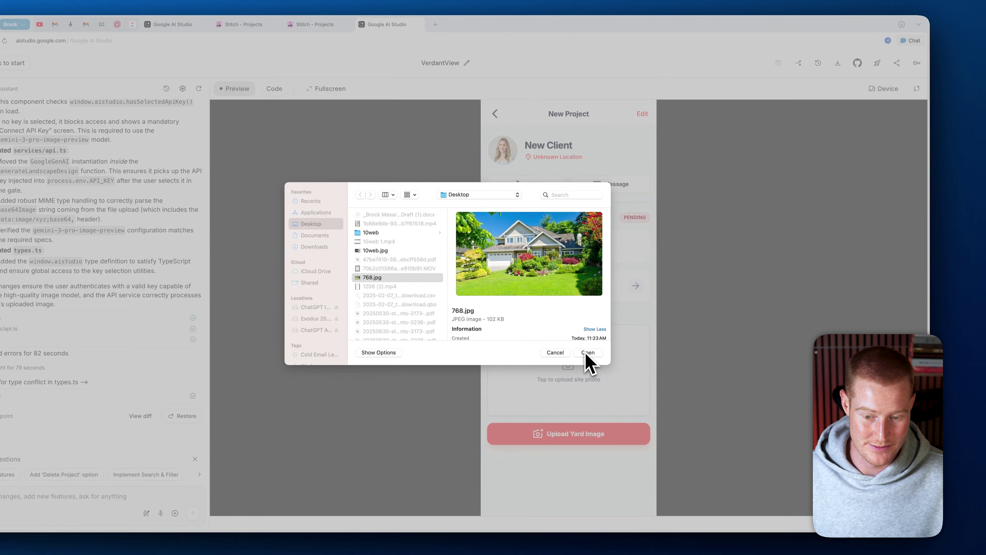
pyautogui.click(588, 352)
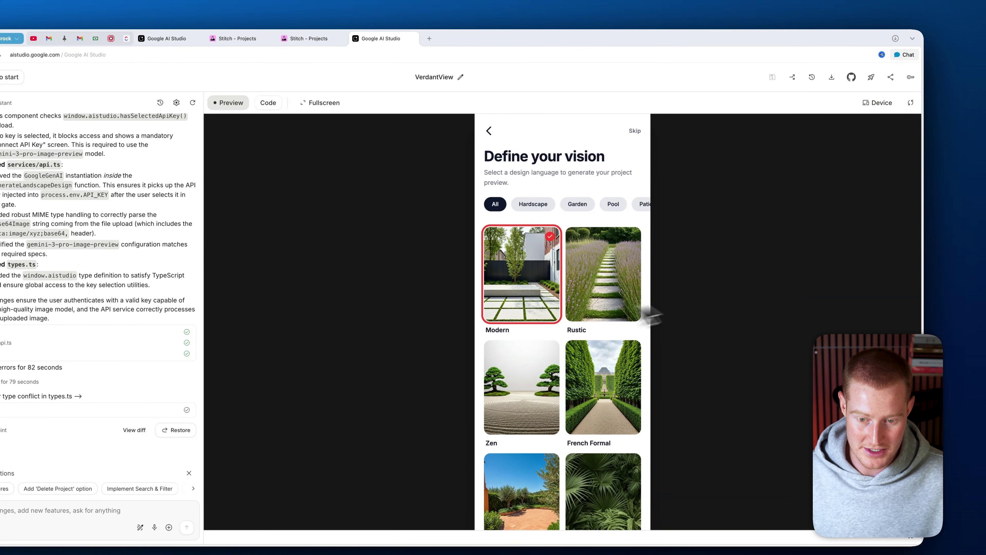
pyautogui.scroll(-3, 577, 326)
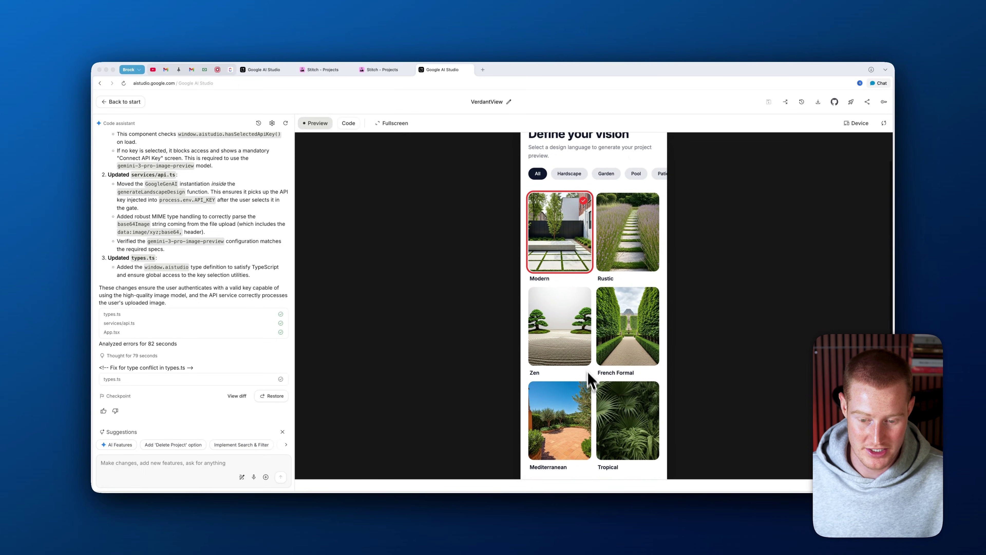
pyautogui.scroll(-2, 589, 379)
pyautogui.click(621, 468)
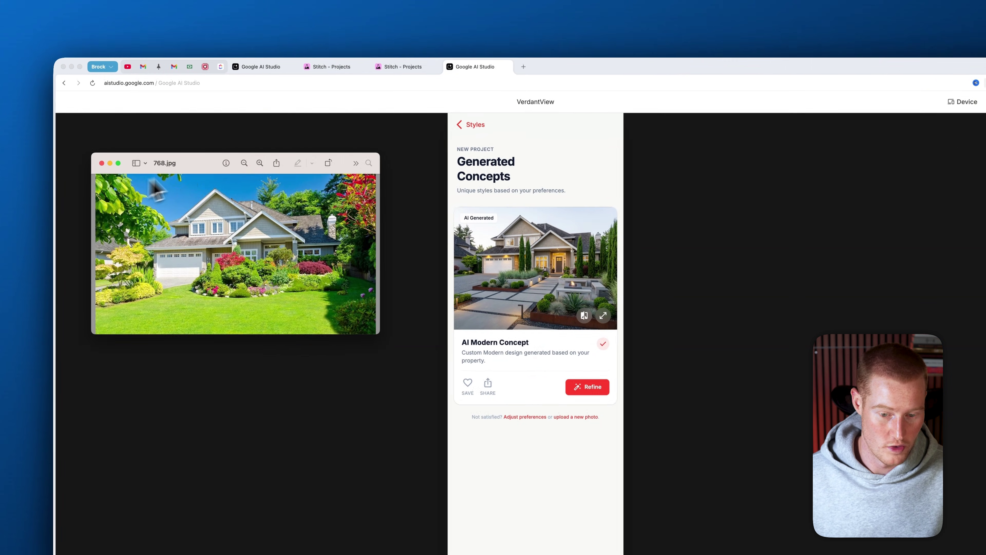
# Compare the full-size Modern concept against the original 768.jpg photo, then approve it
pyautogui.moveTo(182, 168); pyautogui.dragTo(233, 152)
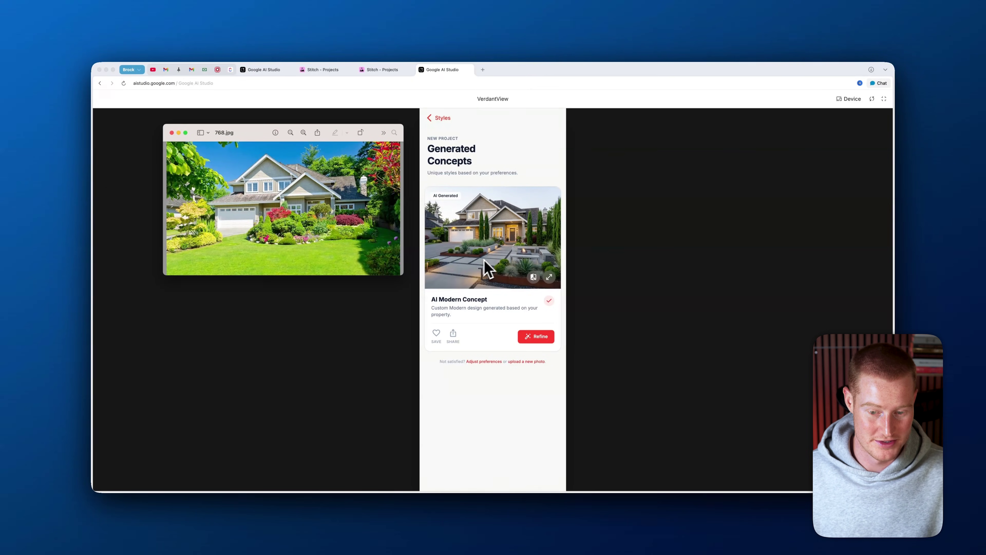
pyautogui.click(550, 277)
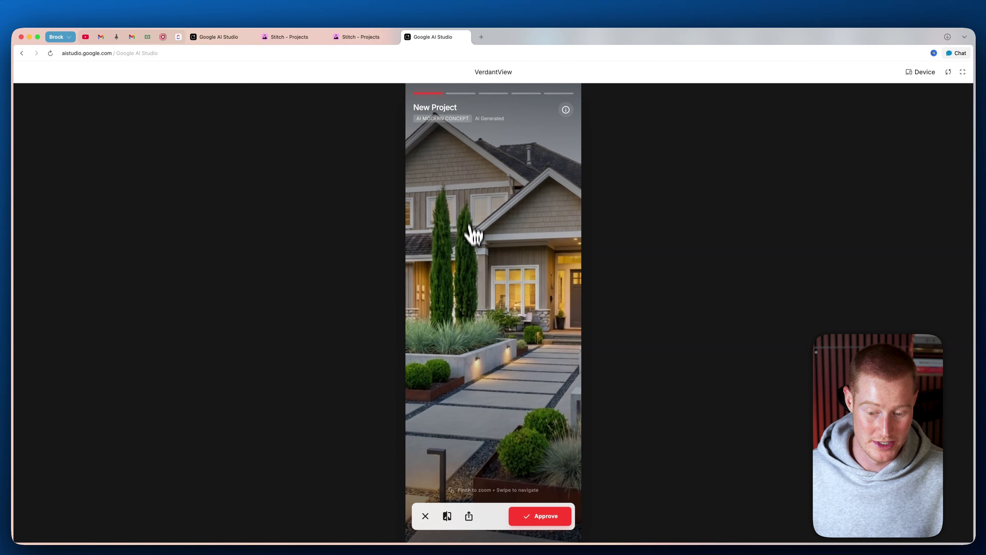
pyautogui.click(539, 516)
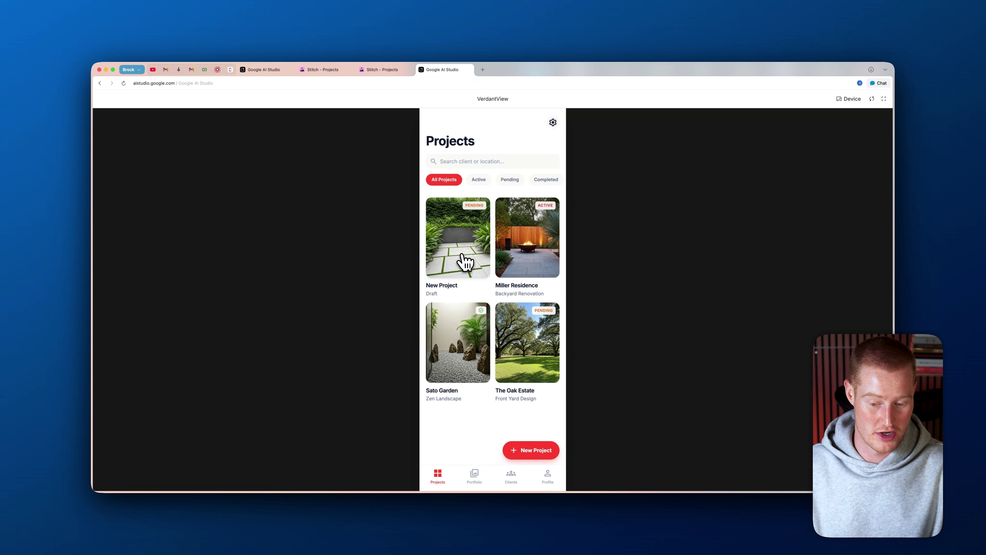
pyautogui.hotkey('ctrl', 'shift', 'Tab')
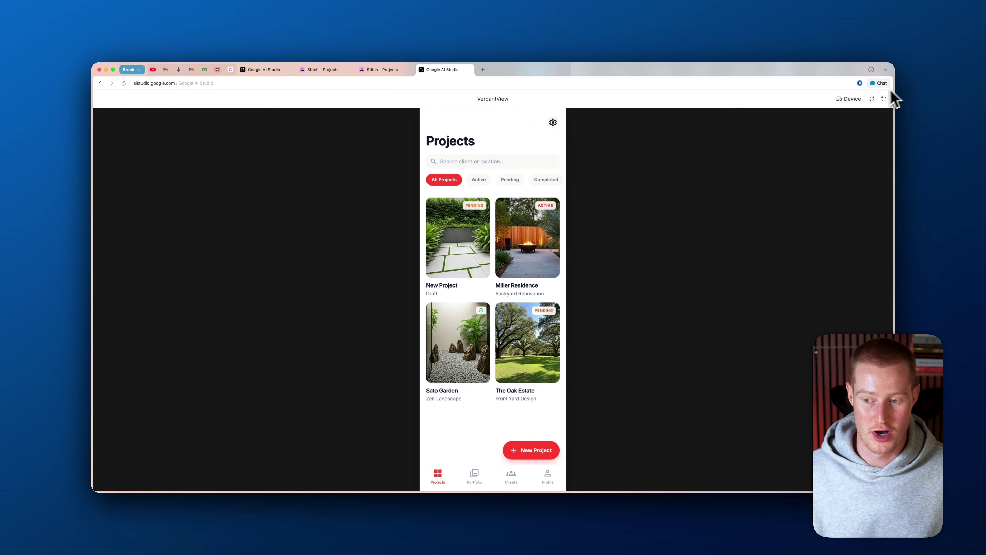
# Exit the full-screen preview, glance at the Stitch Projects tab, and return to AI Studio
pyautogui.click(885, 99)
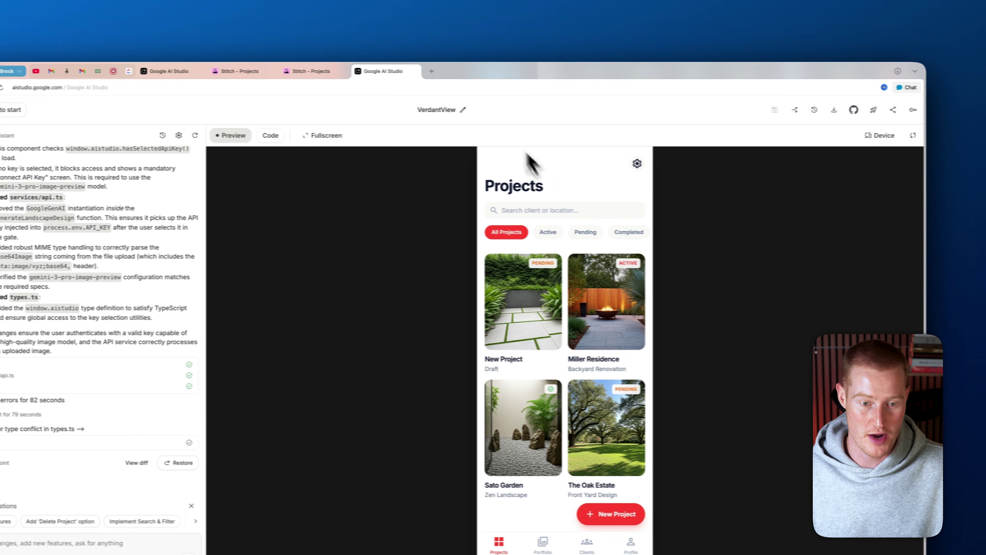
pyautogui.hotkey('ctrl', 'shift', 'Tab')
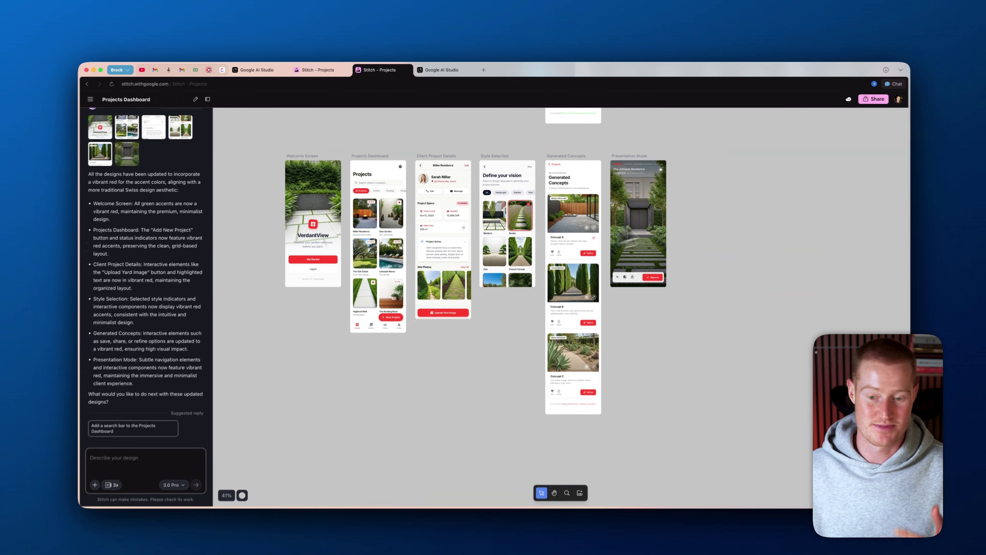
pyautogui.scroll(5, 509, 256)
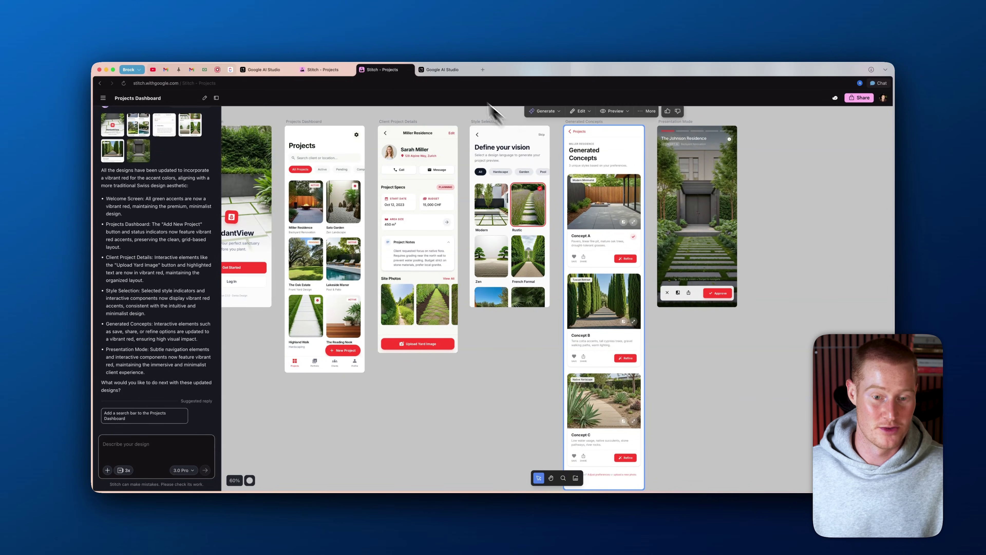
pyautogui.click(443, 70)
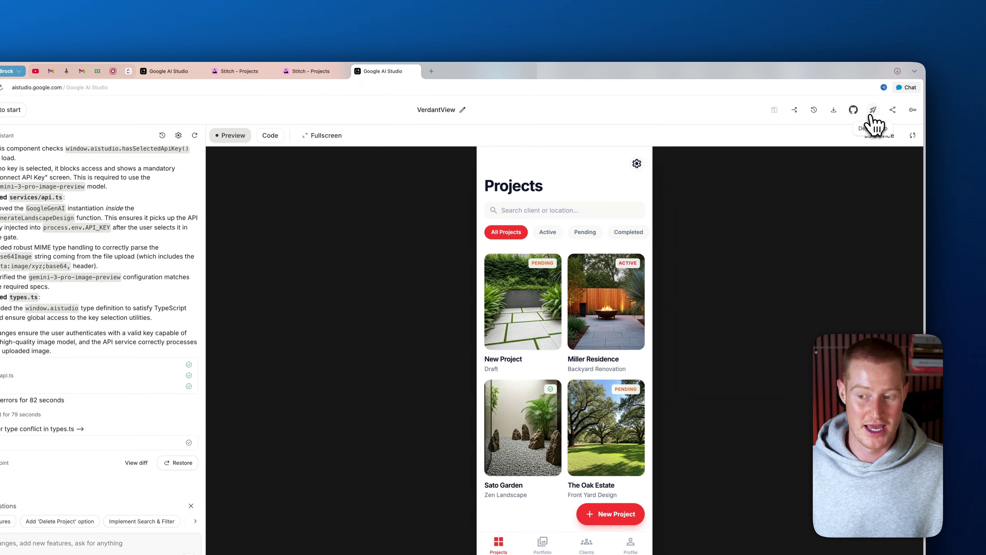
pyautogui.click(873, 112)
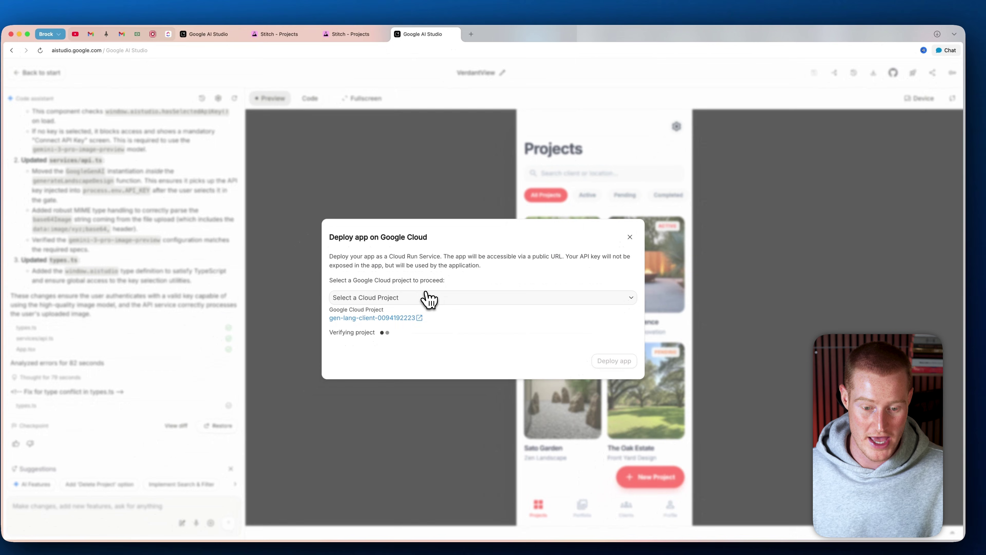
pyautogui.click(426, 297)
pyautogui.click(387, 350)
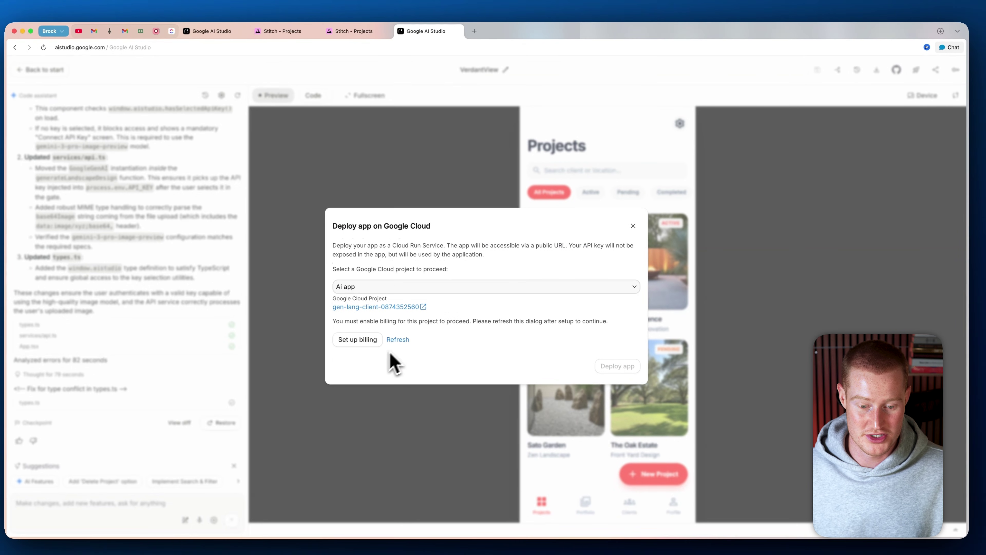
pyautogui.click(633, 226)
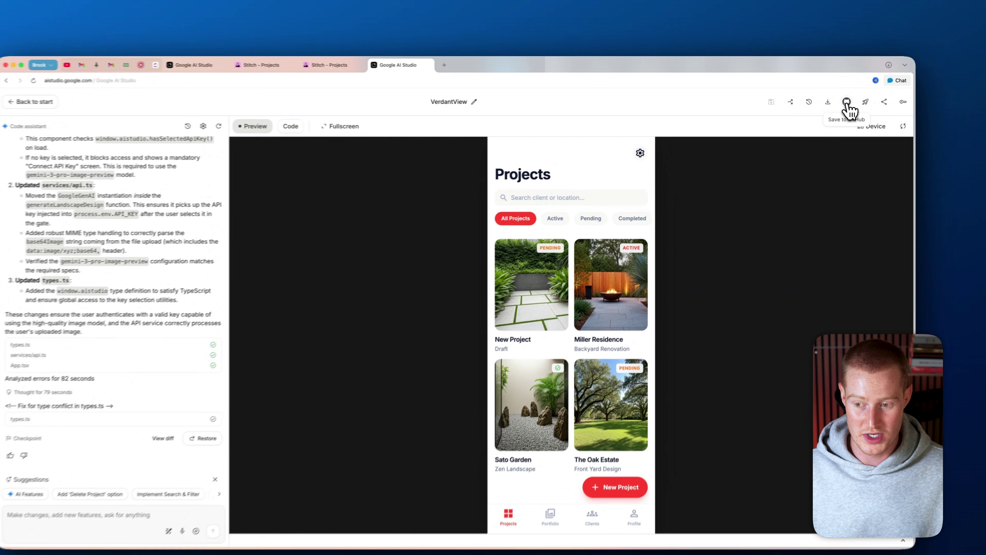
pyautogui.click(848, 102)
pyautogui.click(910, 102)
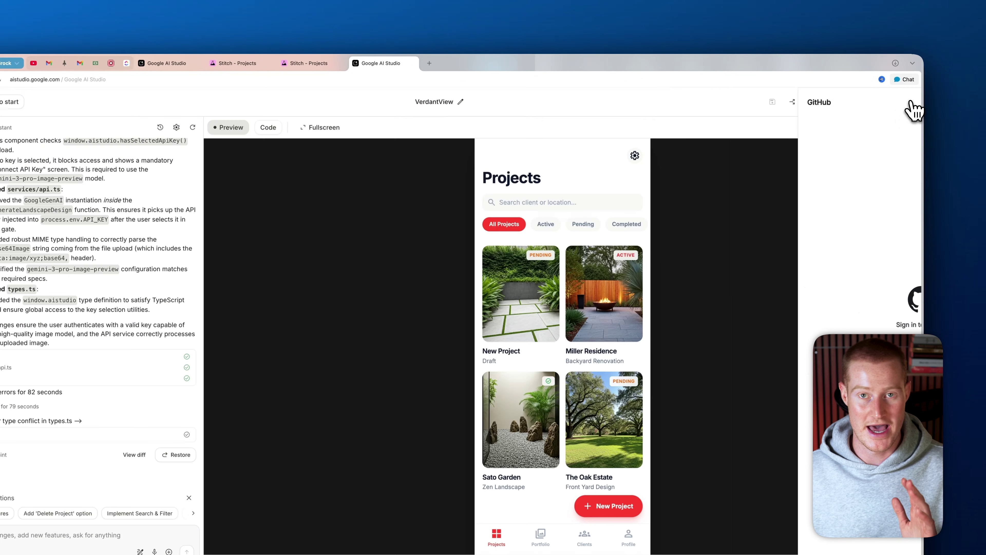